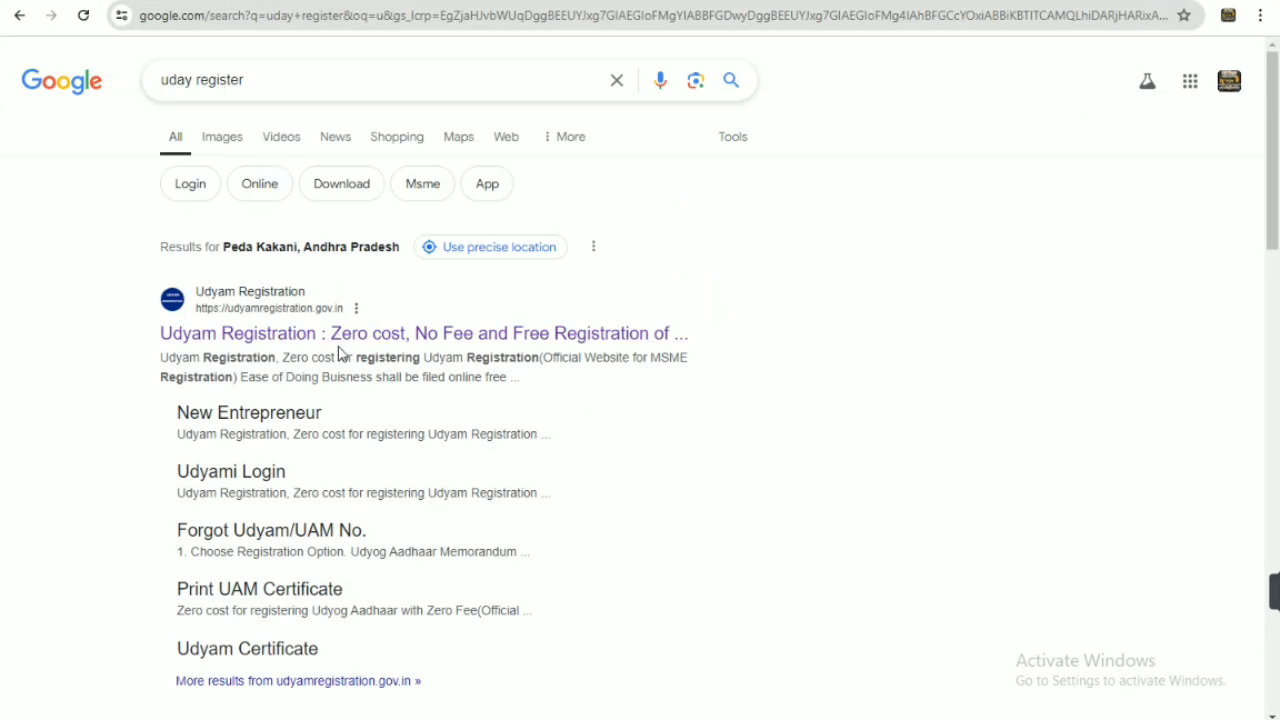
Open the official Udyam Registration site from the search results and find the Udyam Registration Process section
click(288, 336)
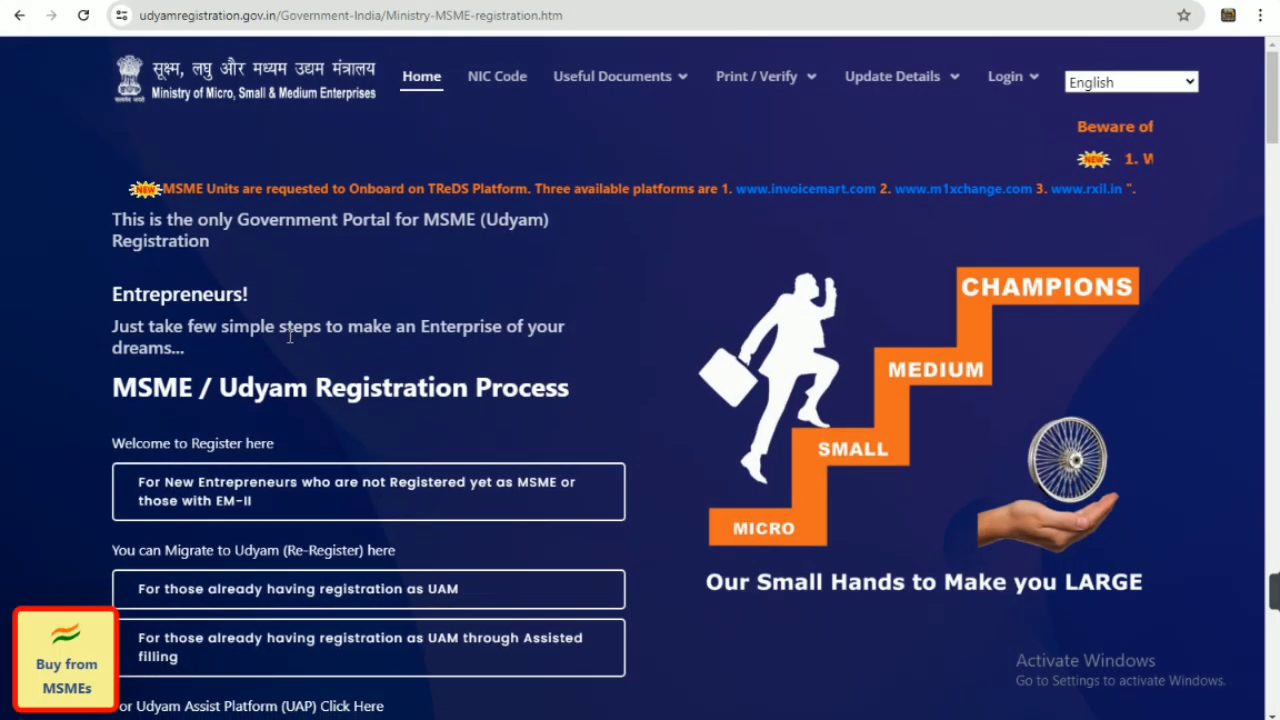
scroll(617, 343, down, 2)
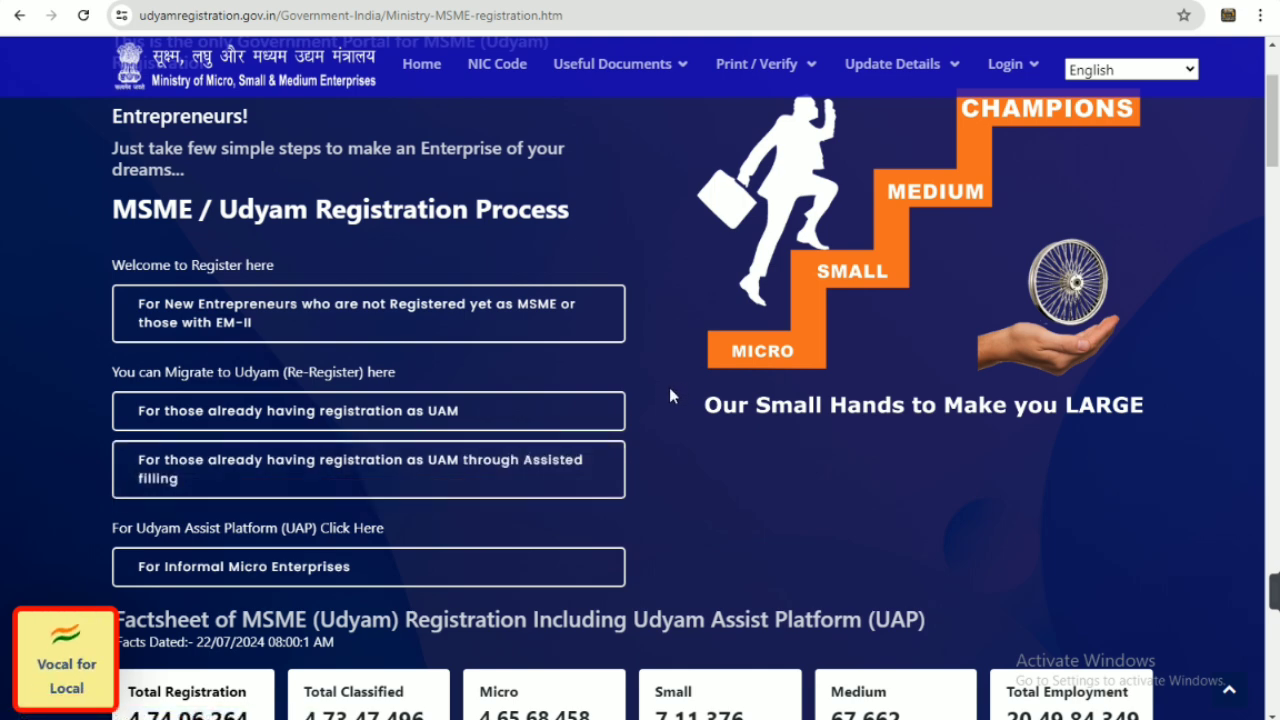
scroll(666, 391, up, 2)
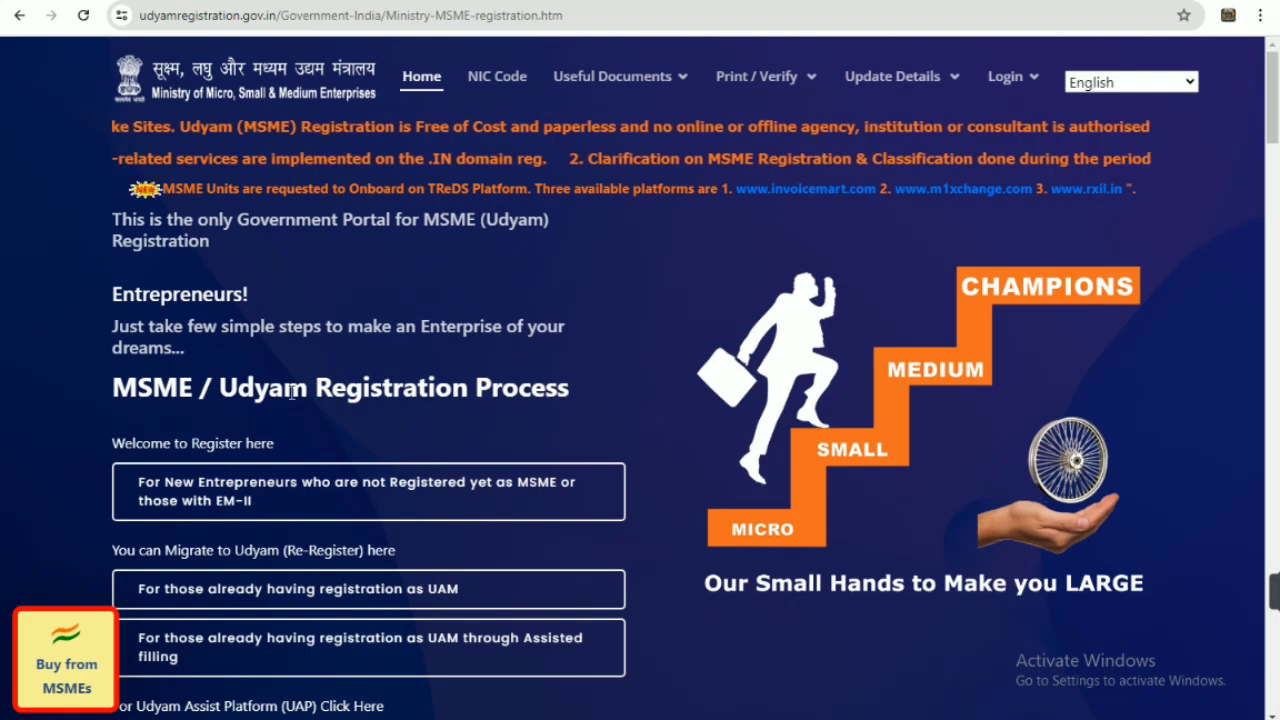
drag(213, 388, 613, 391)
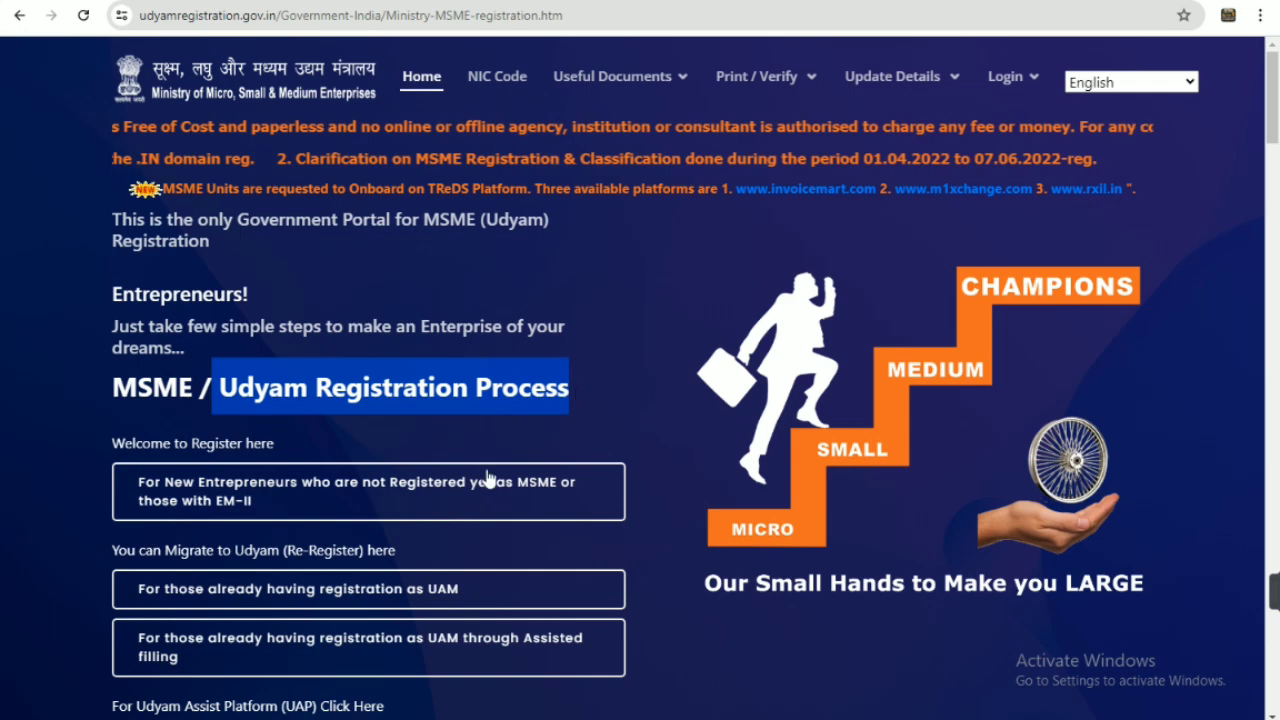
Open the form for new entrepreneurs not yet registered as MSME and enter the Aadhaar number
click(380, 505)
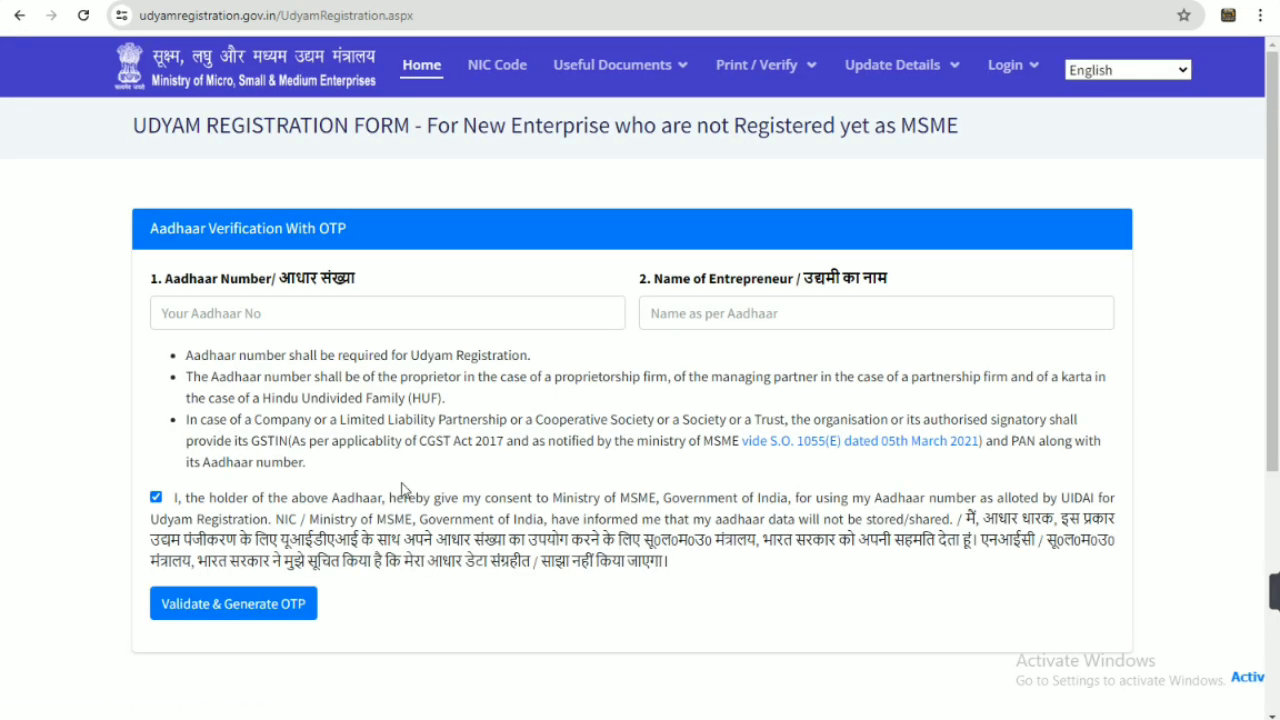
click(267, 312)
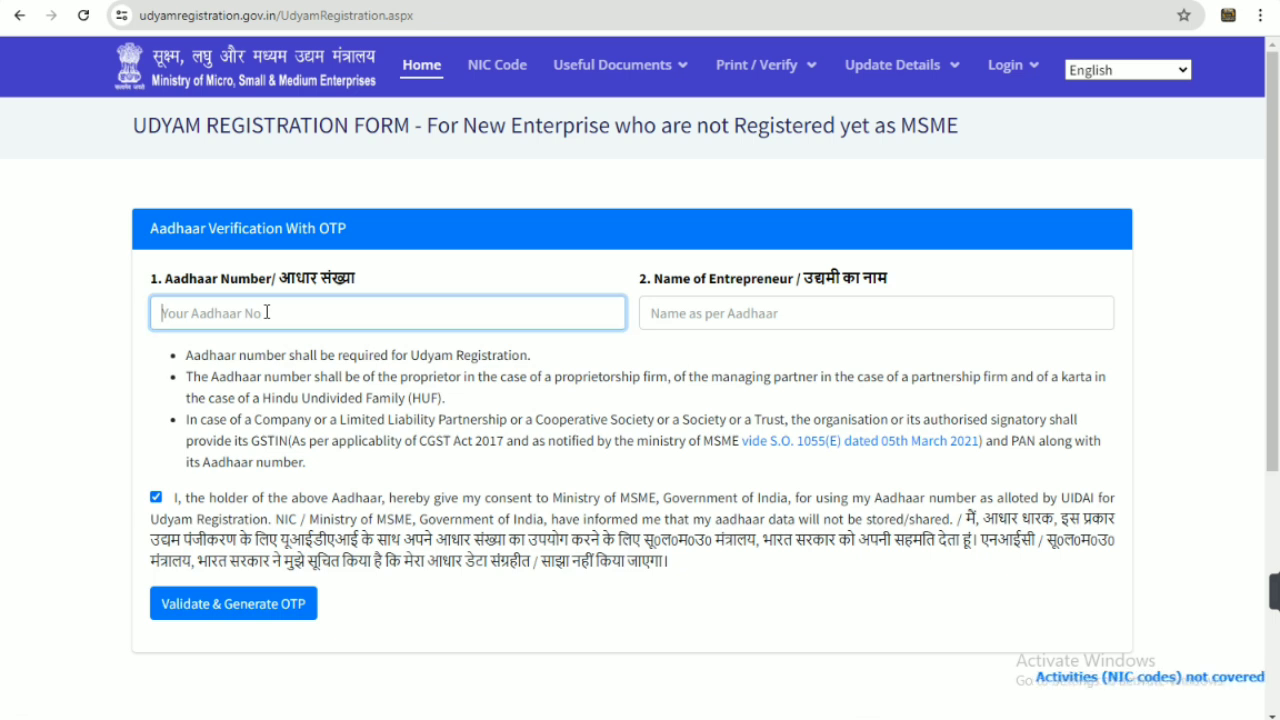
click(751, 307)
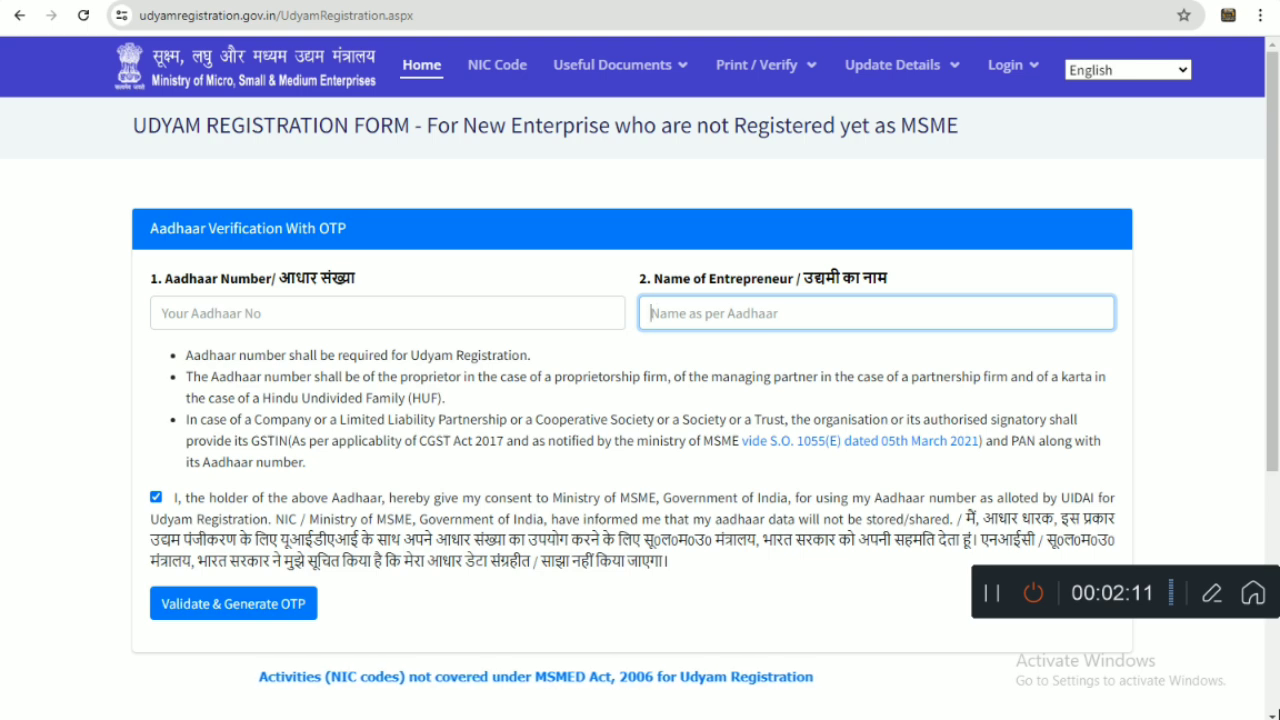
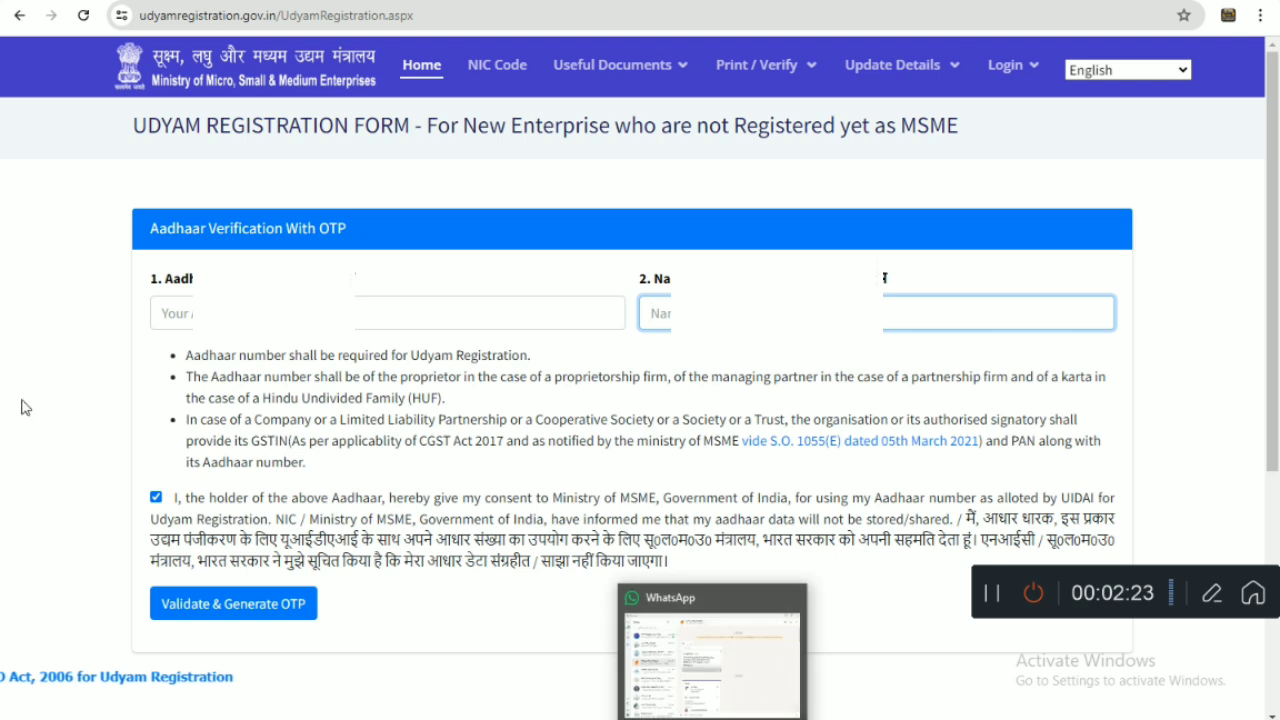
click(273, 313)
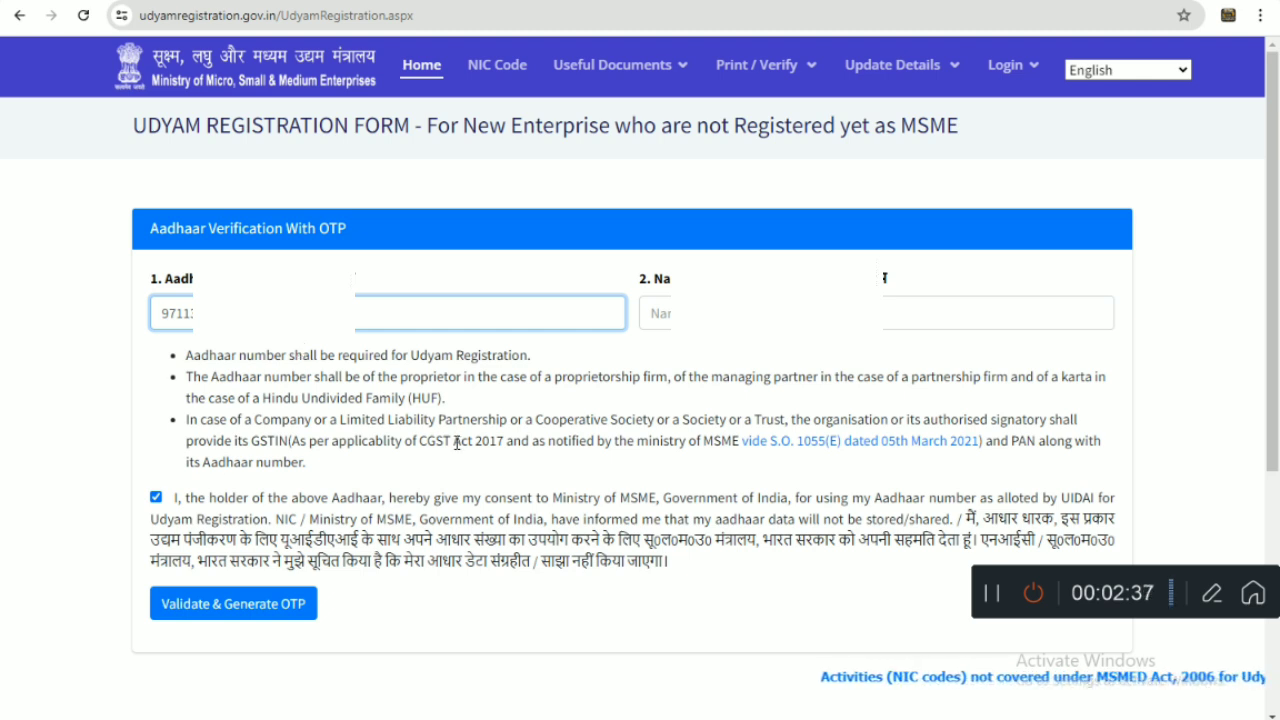
Enter the entrepreneur's name as on Aadhaar and tick the consent box
key(Tab)
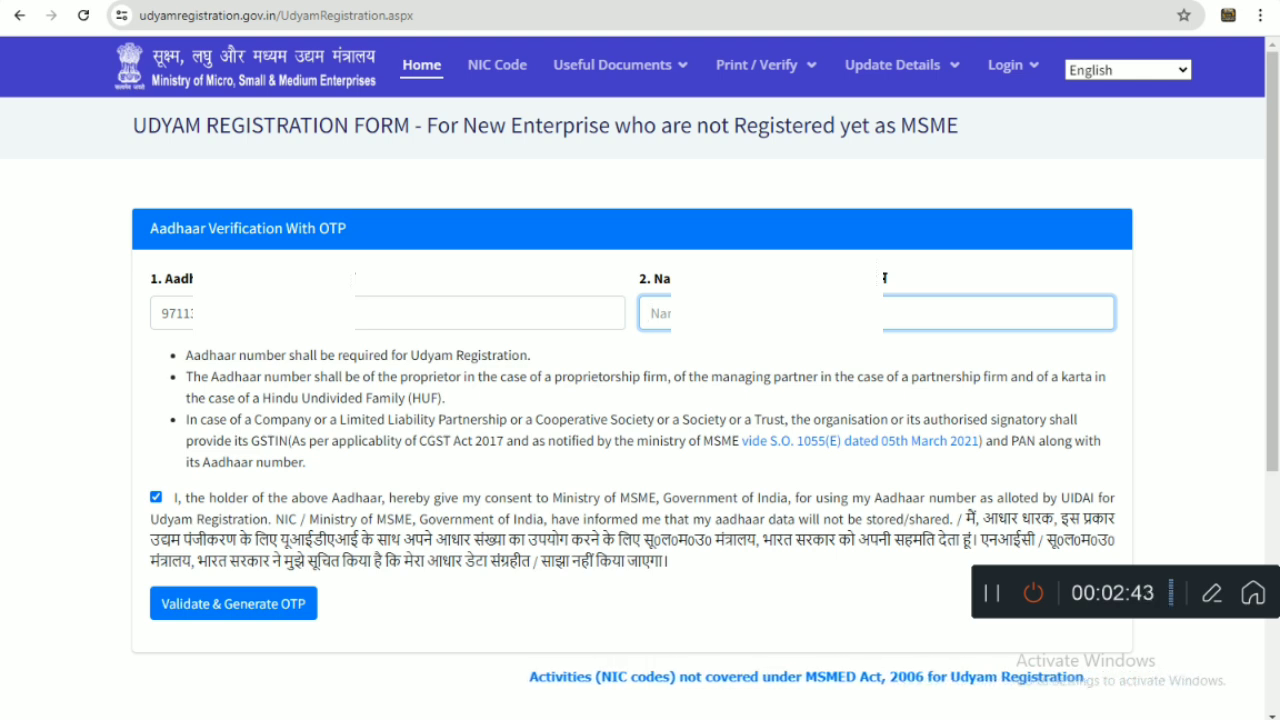
text(K)
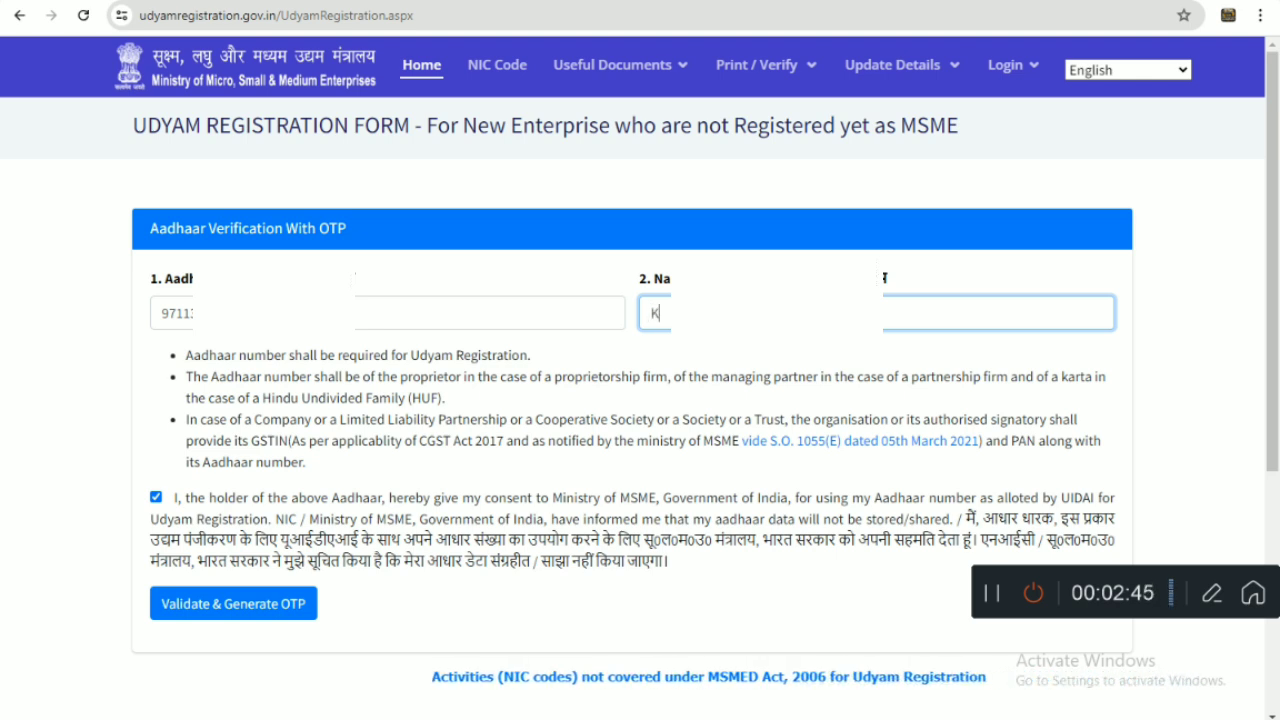
text(u)
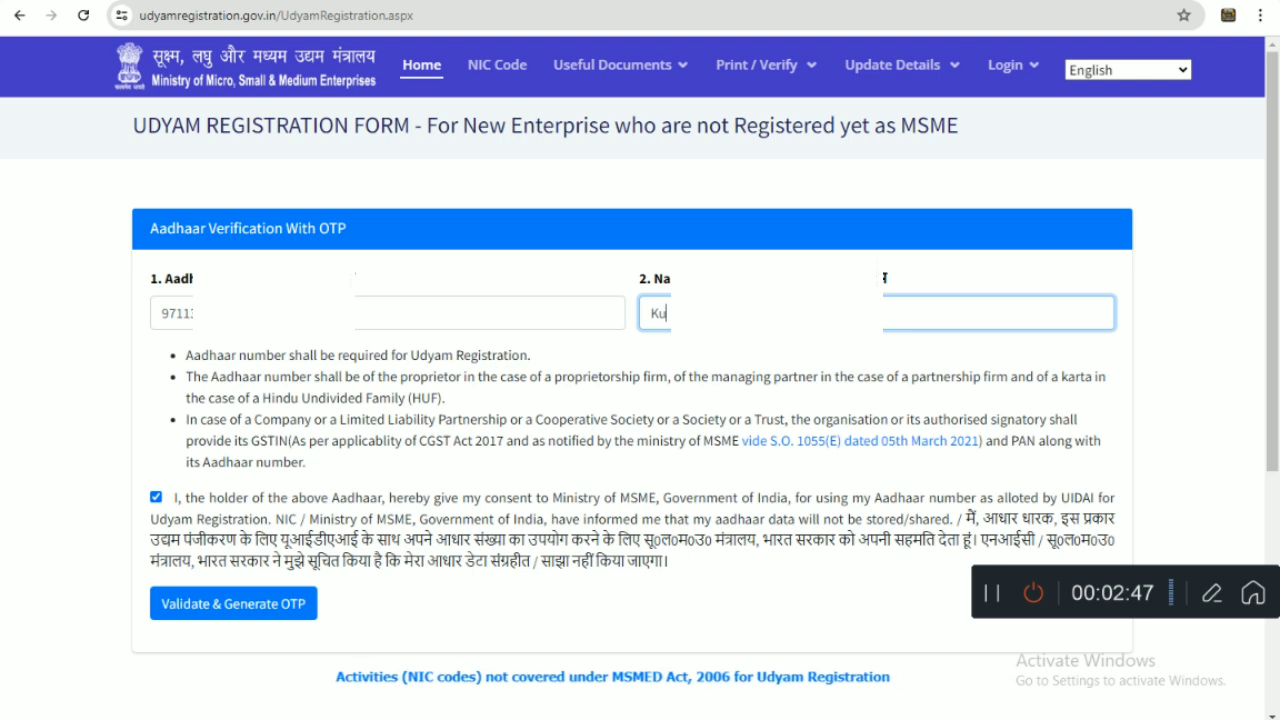
text(r)
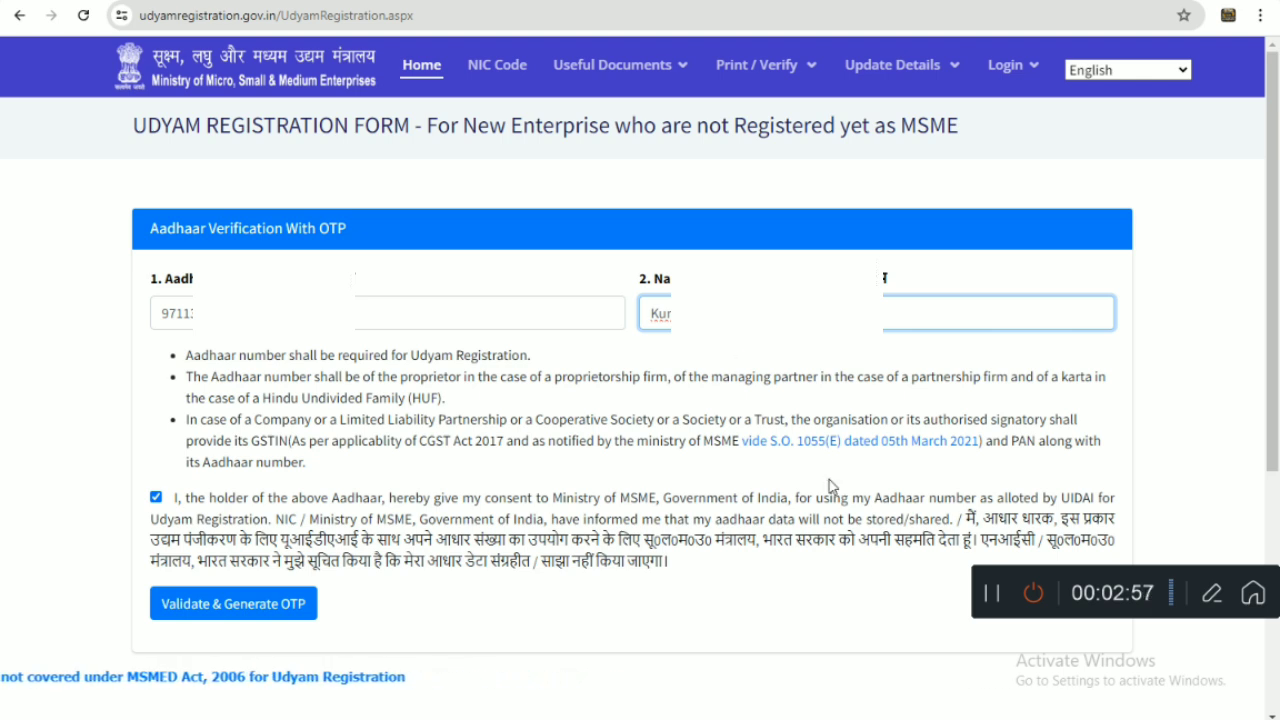
click(1199, 588)
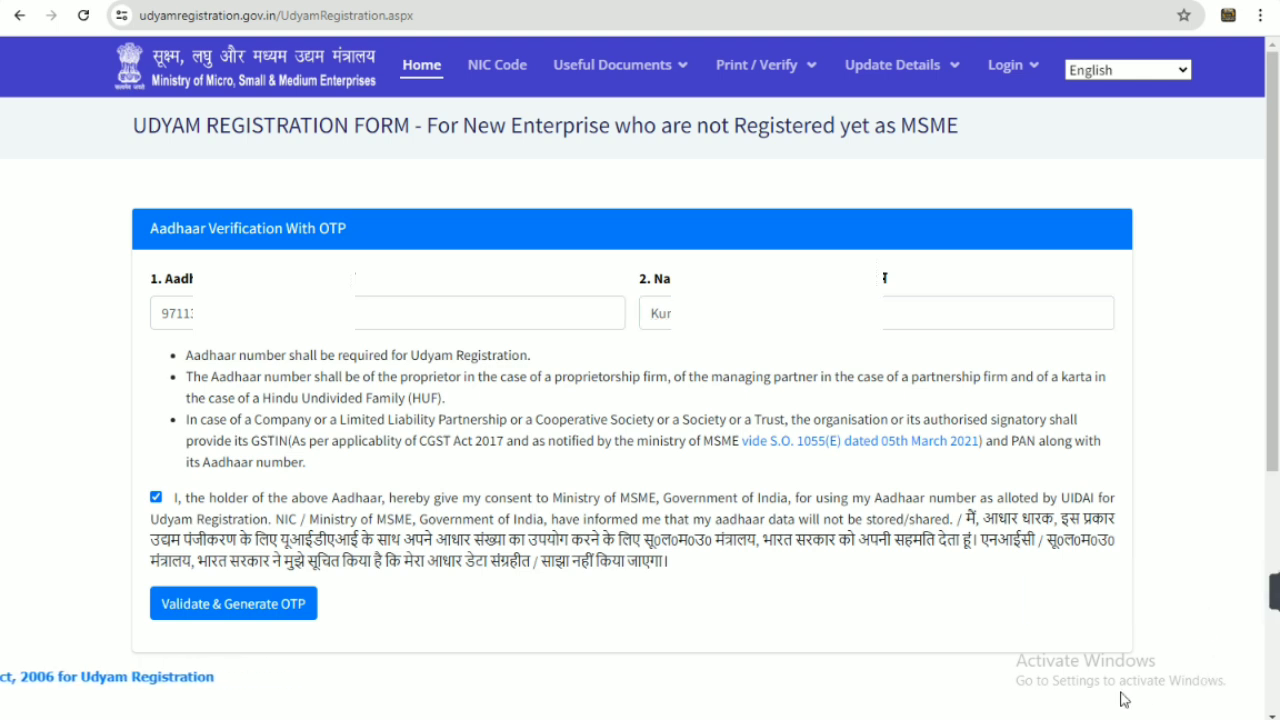
click(892, 313)
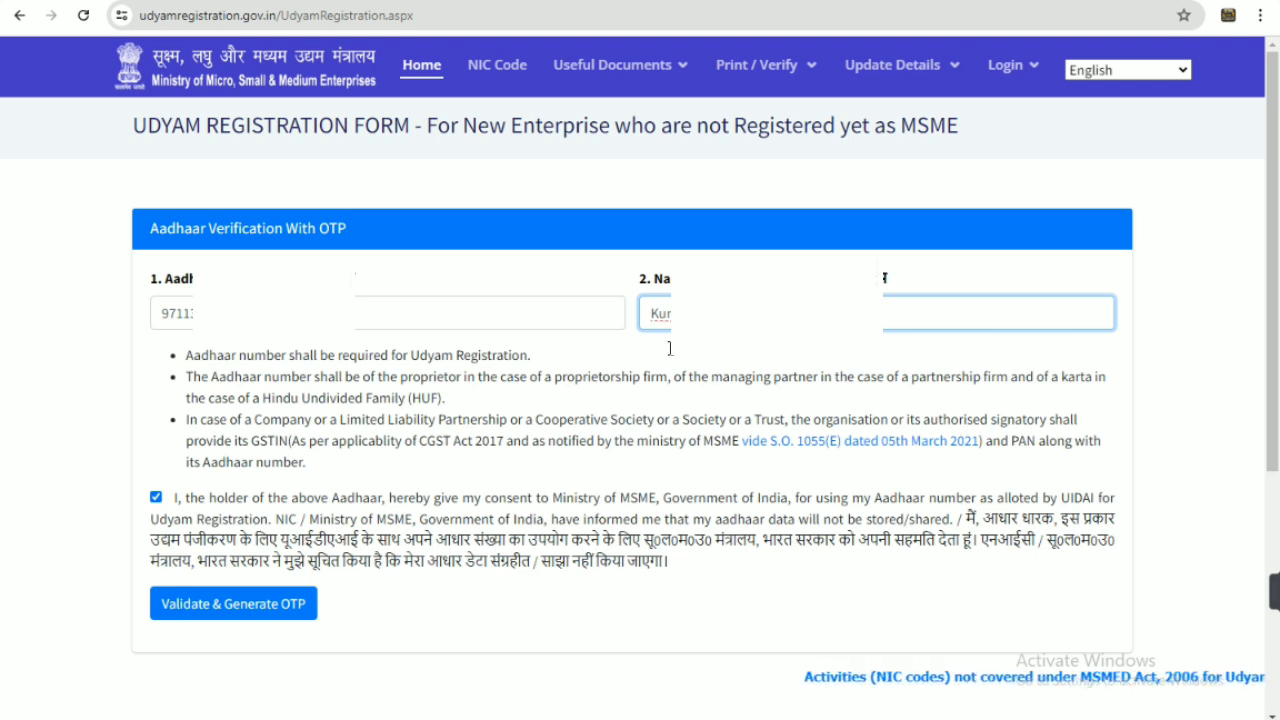
Attempt Validate & Generate OTP and review the demographic-data mismatch error (code 100)
click(247, 604)
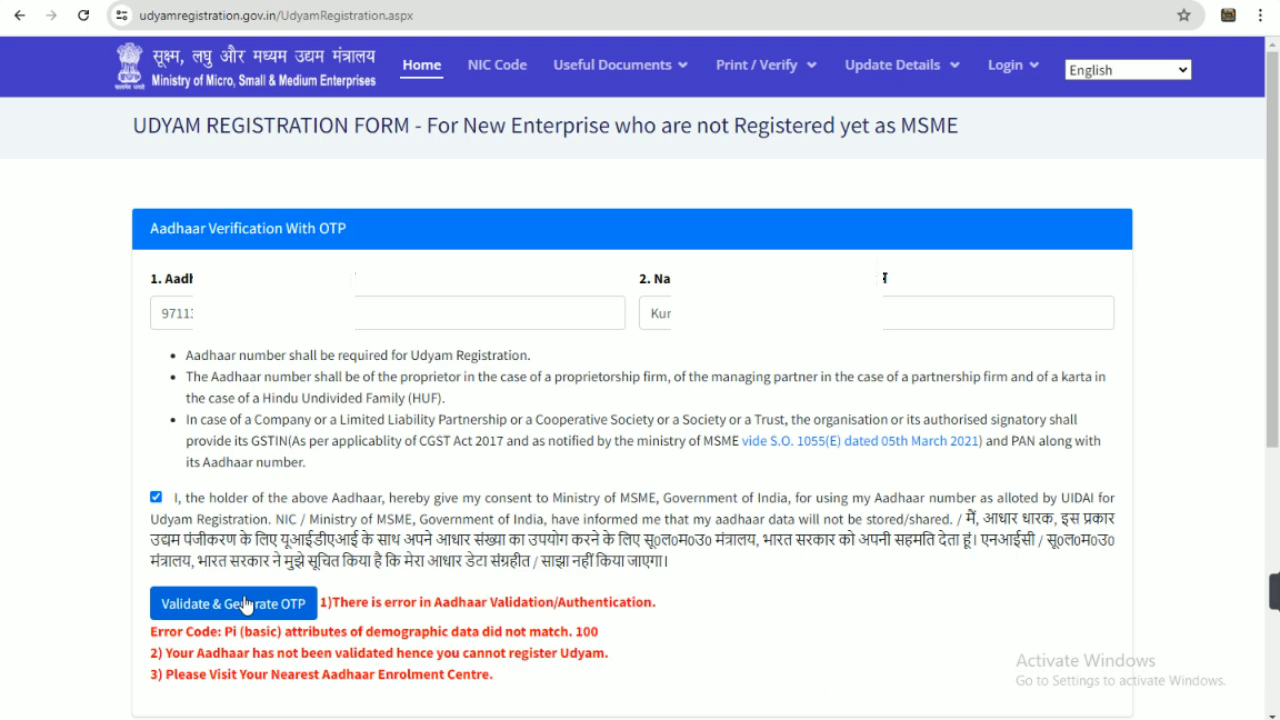
scroll(498, 654, down, 2)
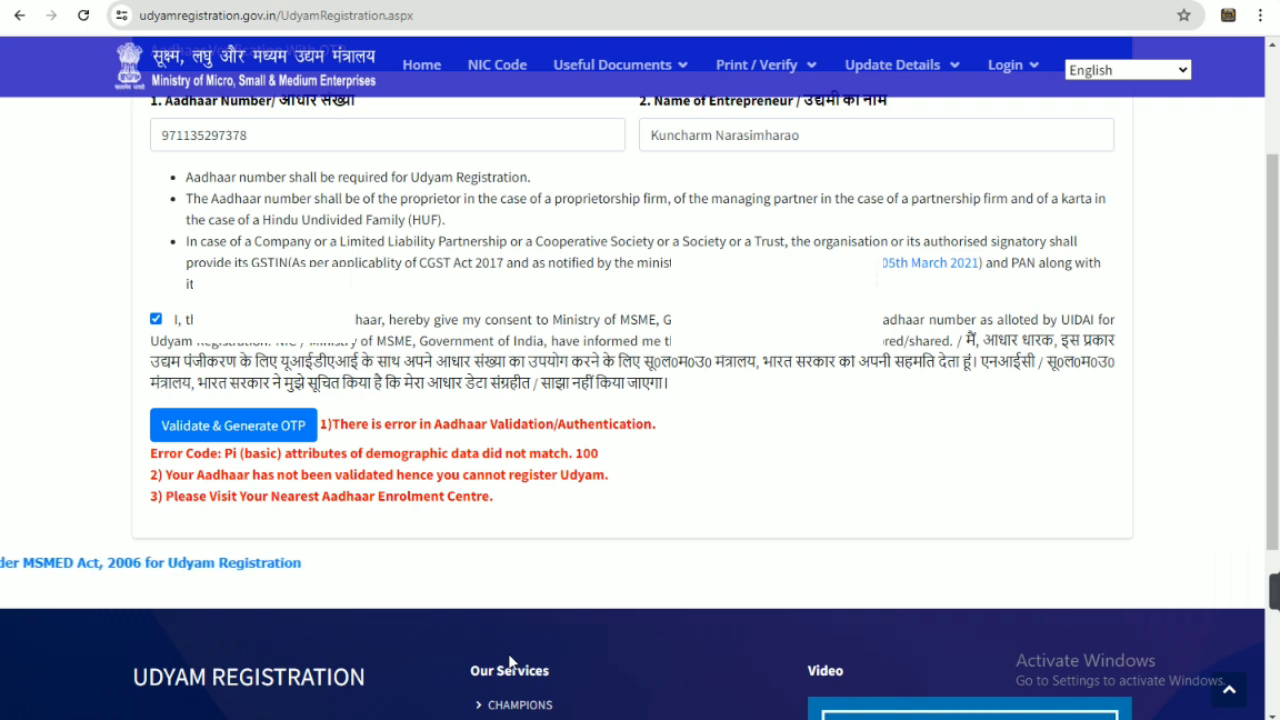
scroll(943, 705, down, 4)
scroll(946, 698, up, 6)
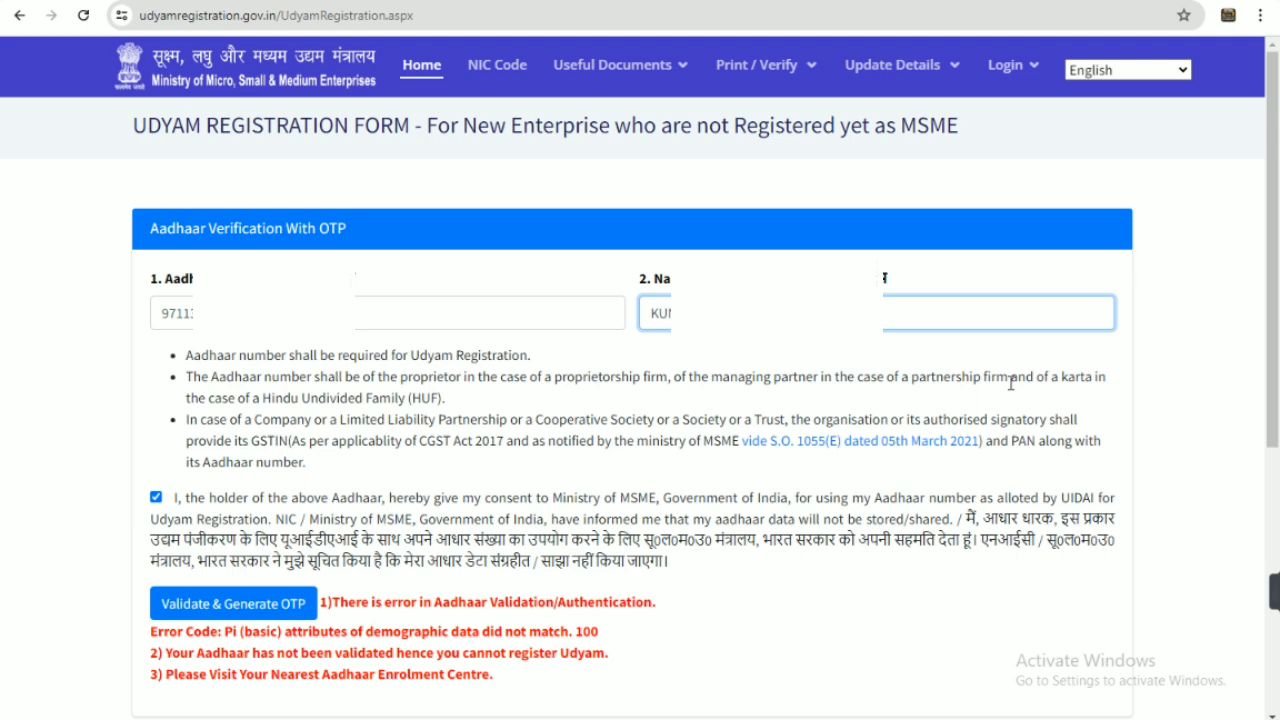
scroll(660, 487, down, 1)
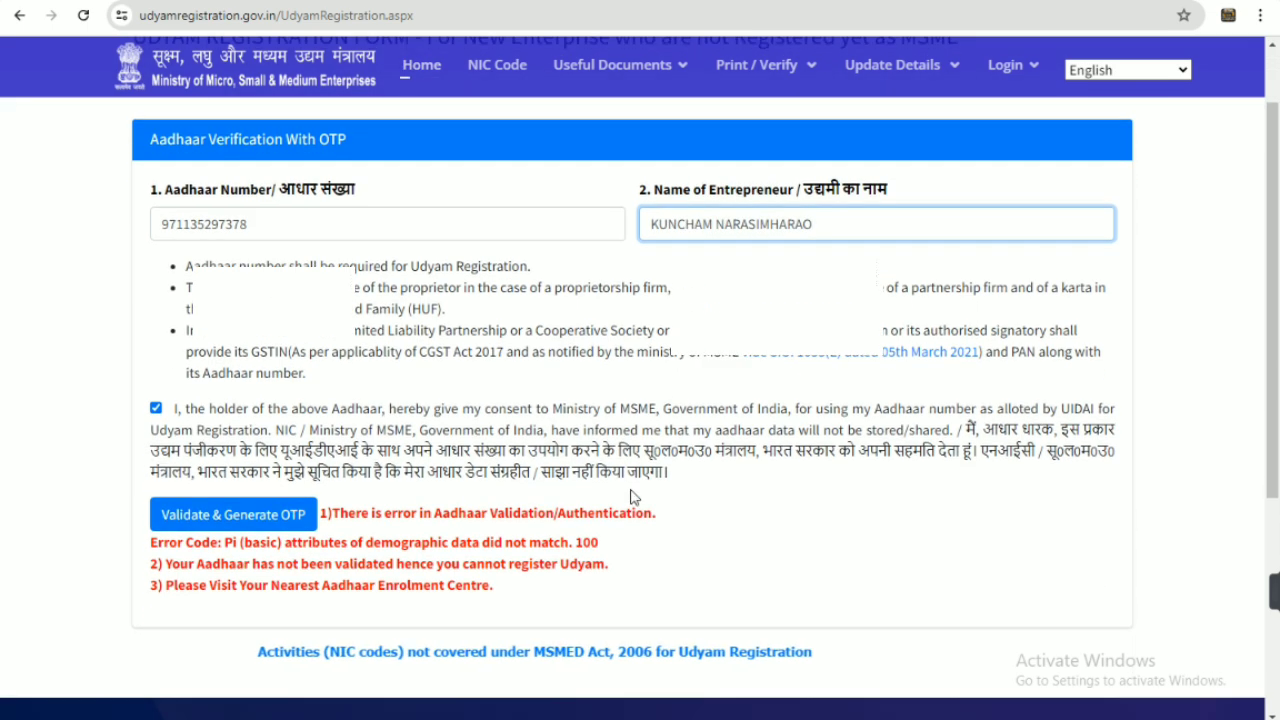
Retry Aadhaar validation with the corrected name and enter the received OTP code
click(203, 522)
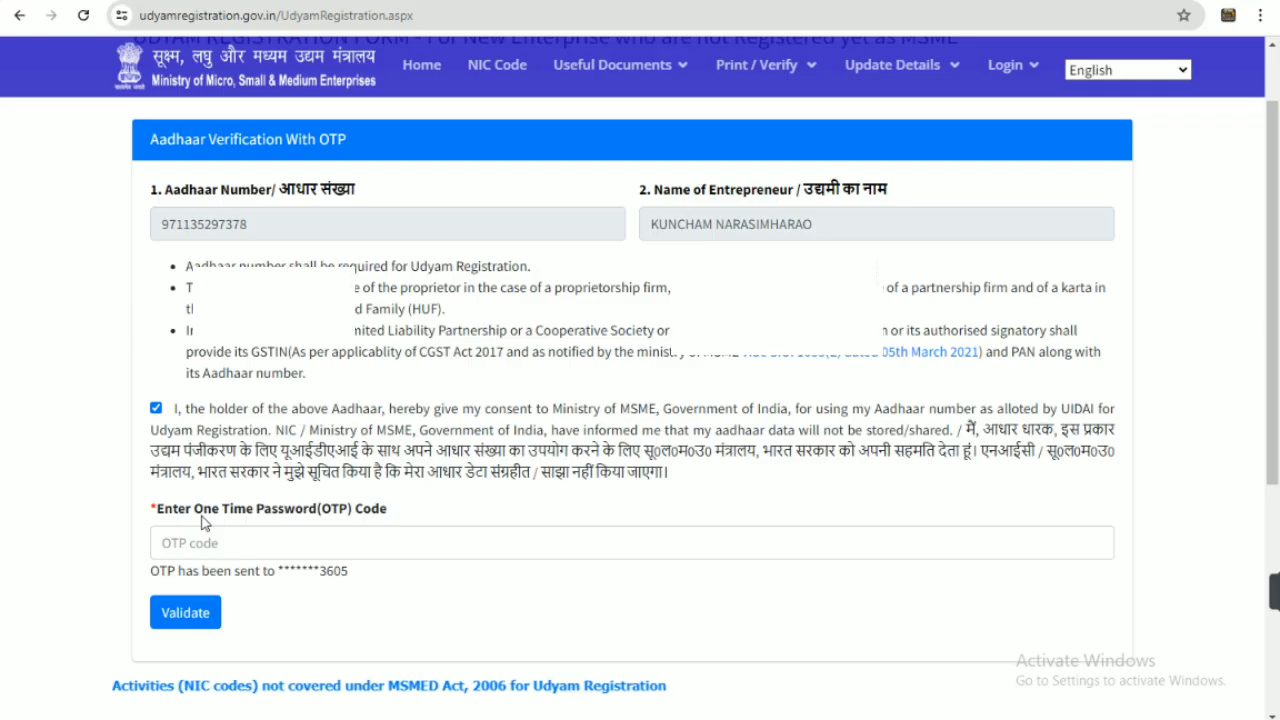
click(274, 548)
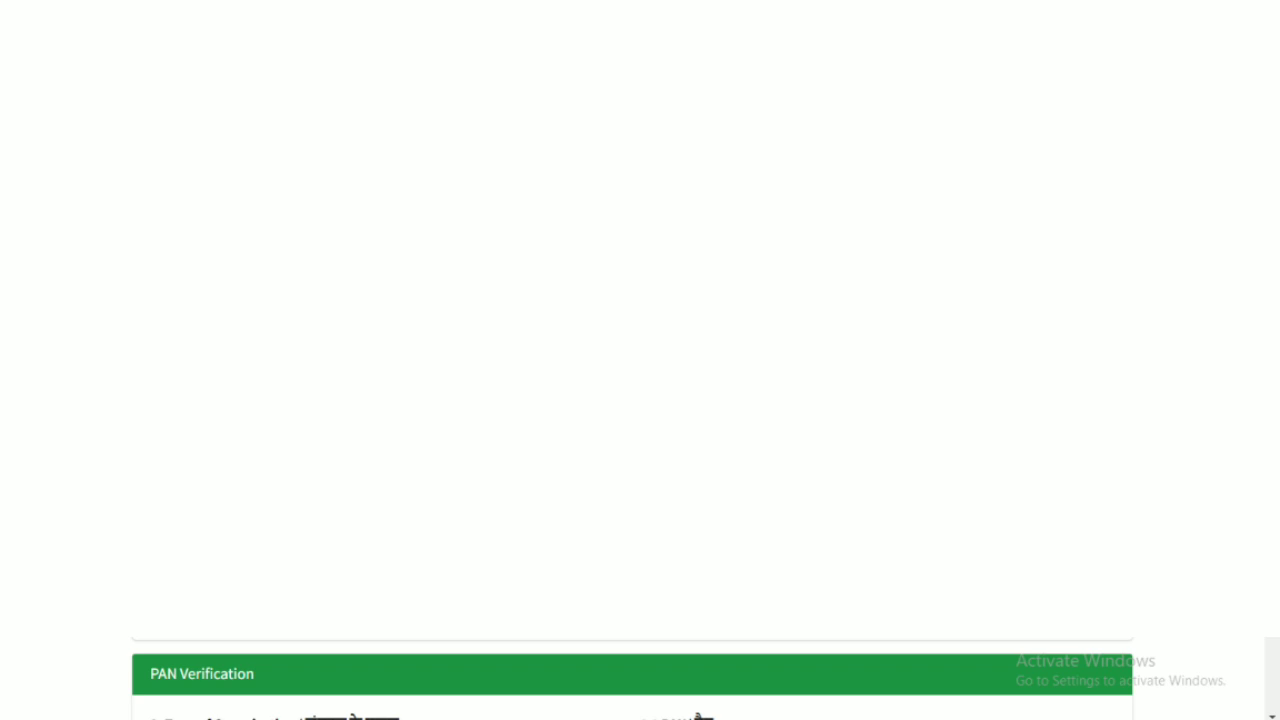
scroll(632, 678, down, 4)
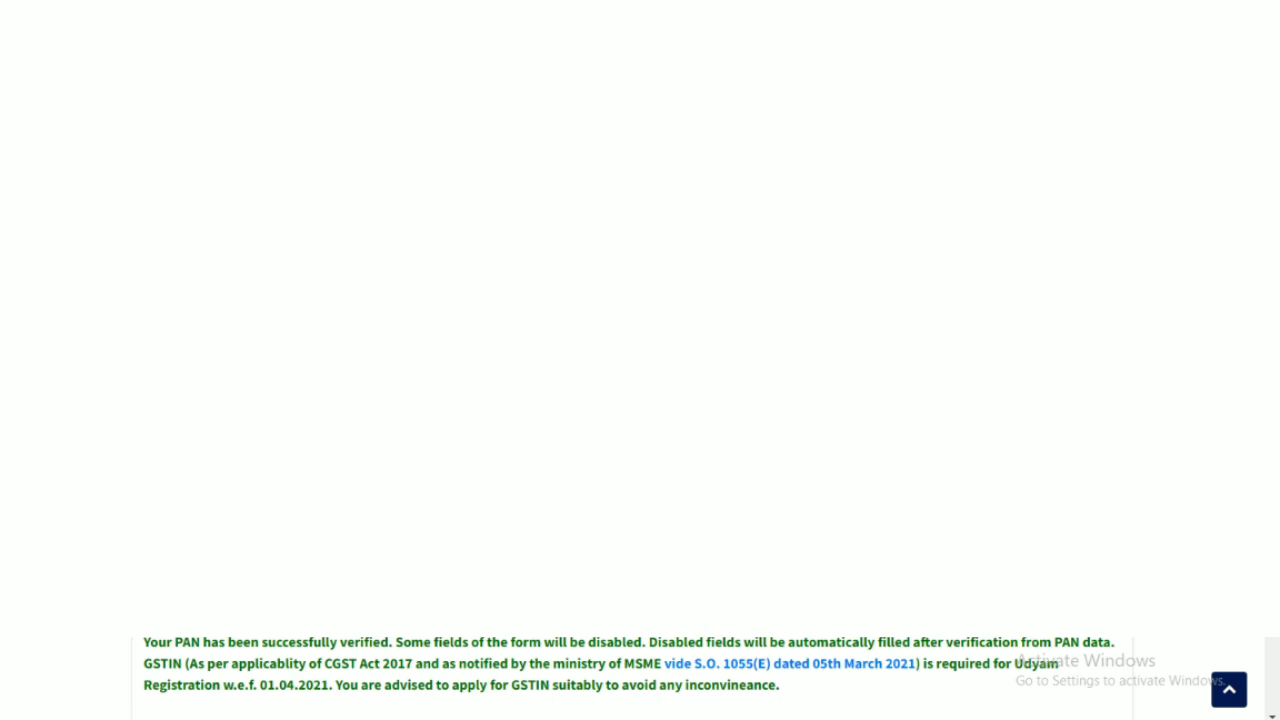
scroll(640, 678, down, 5)
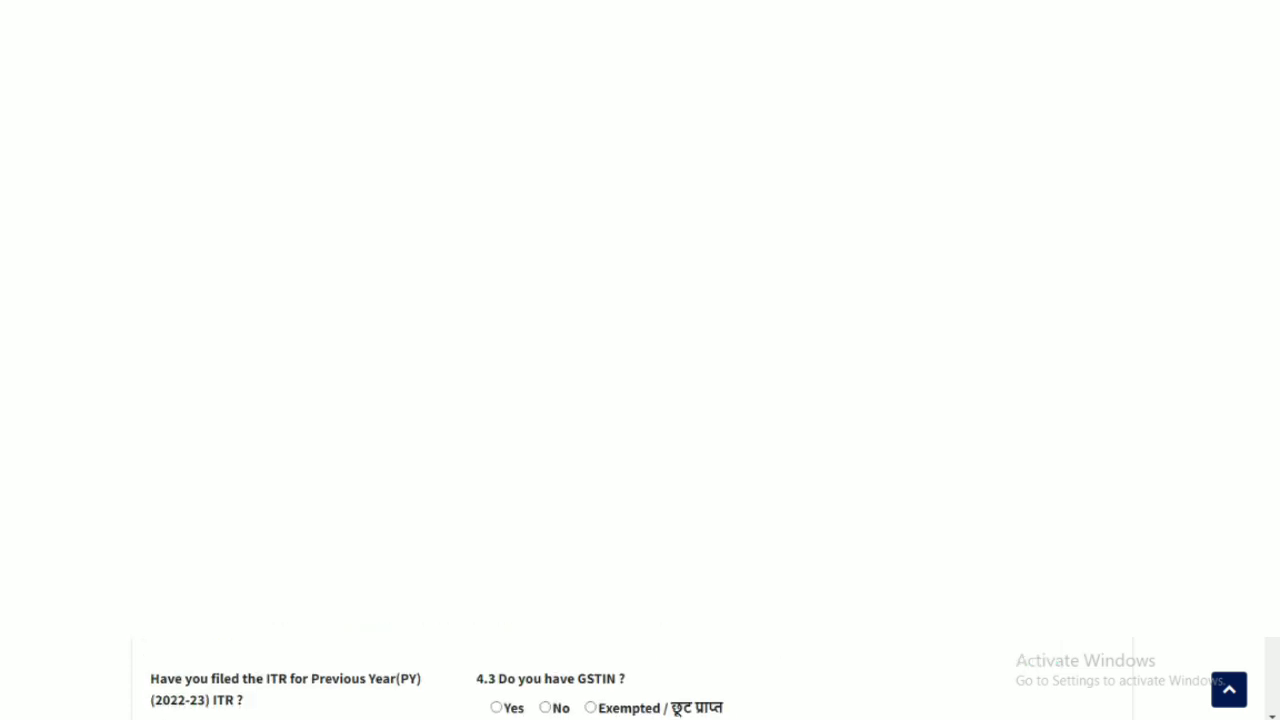
scroll(640, 678, down, 6)
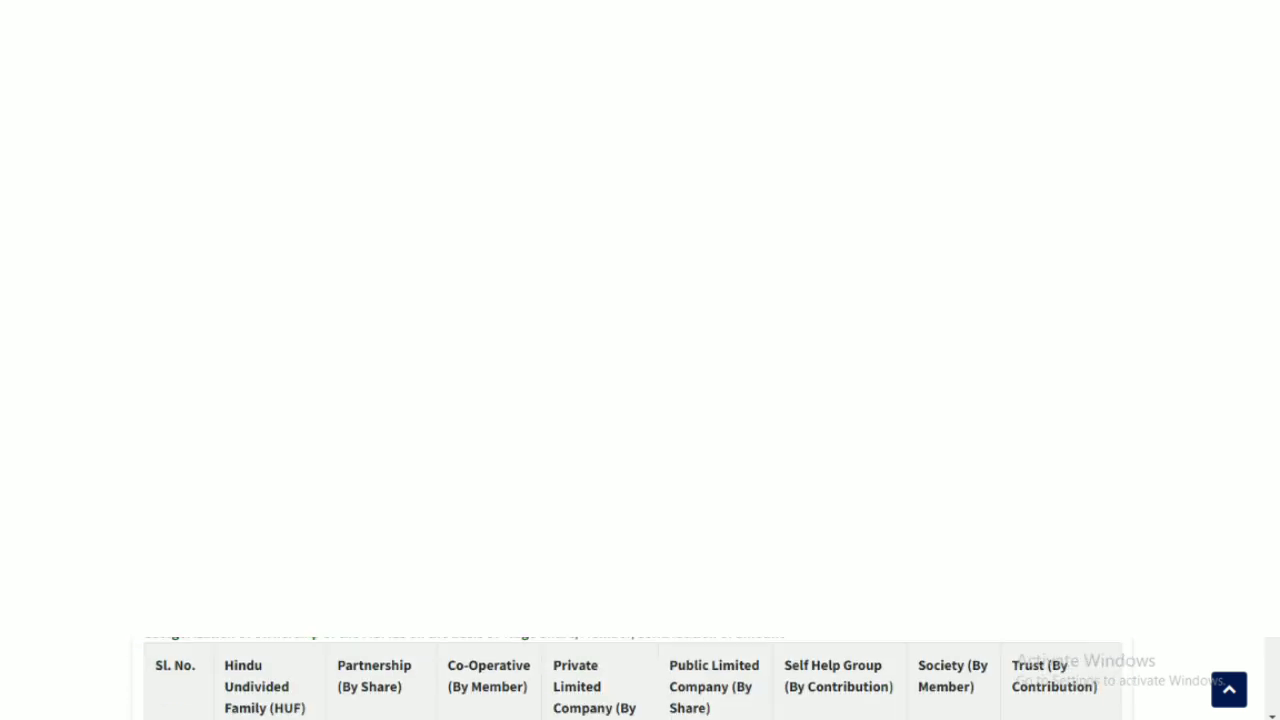
scroll(640, 678, up, 1)
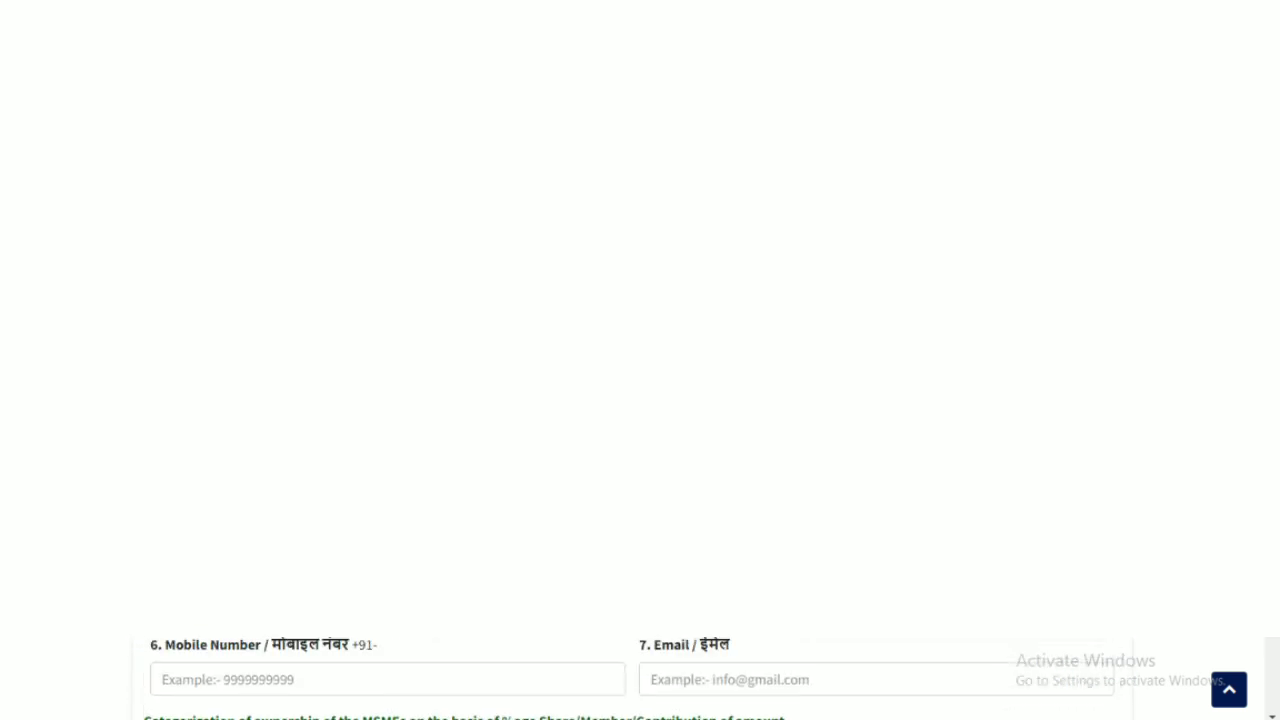
scroll(640, 678, down, 3)
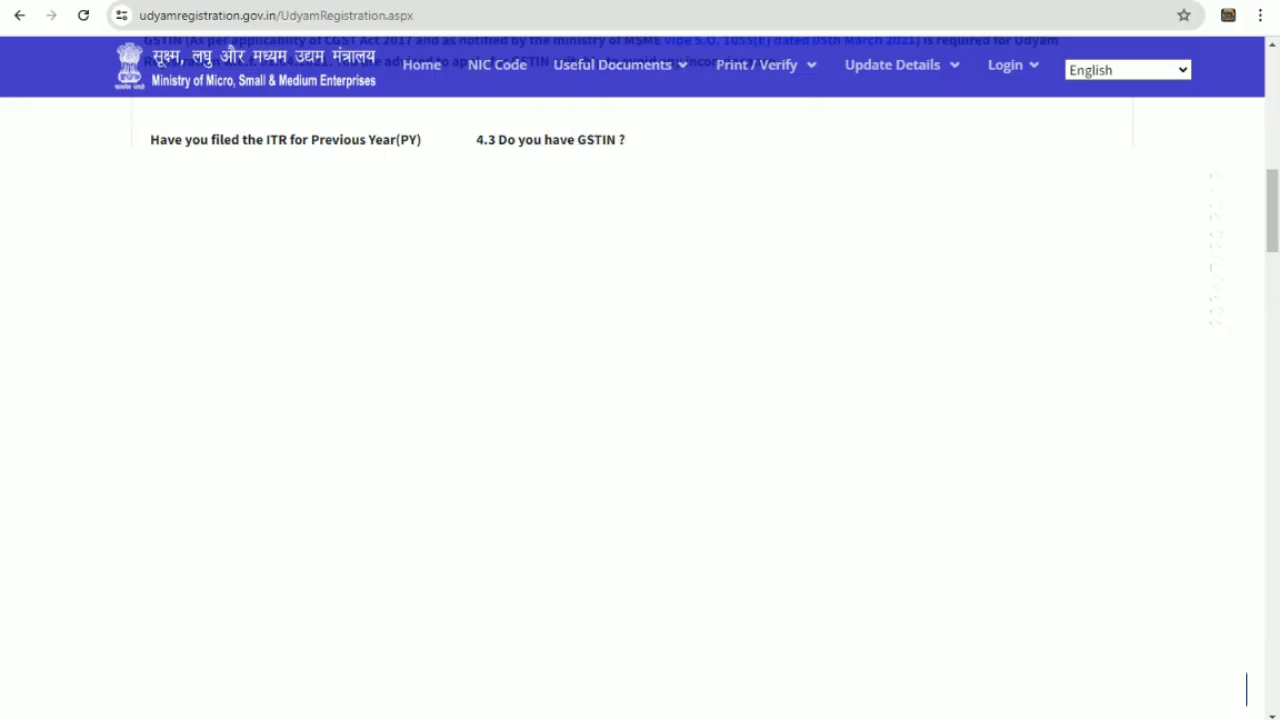
scroll(640, 400, down, 1)
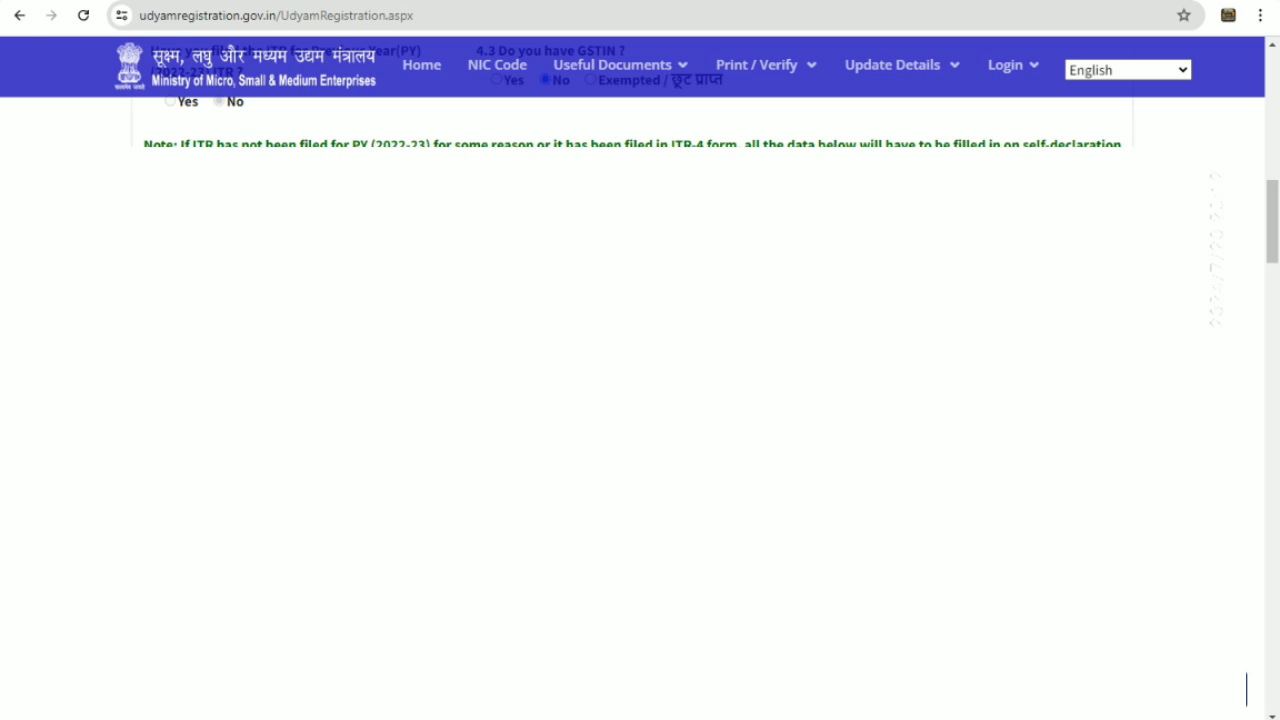
scroll(640, 400, down, 3)
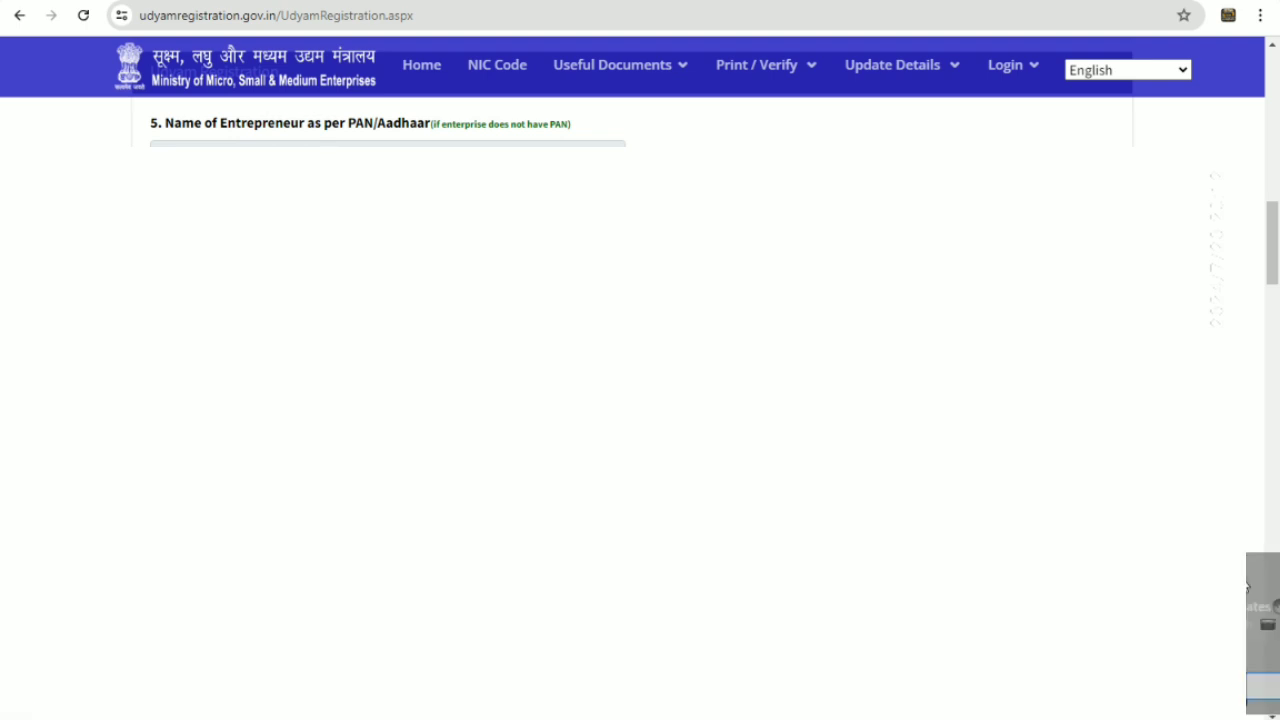
click(1273, 713)
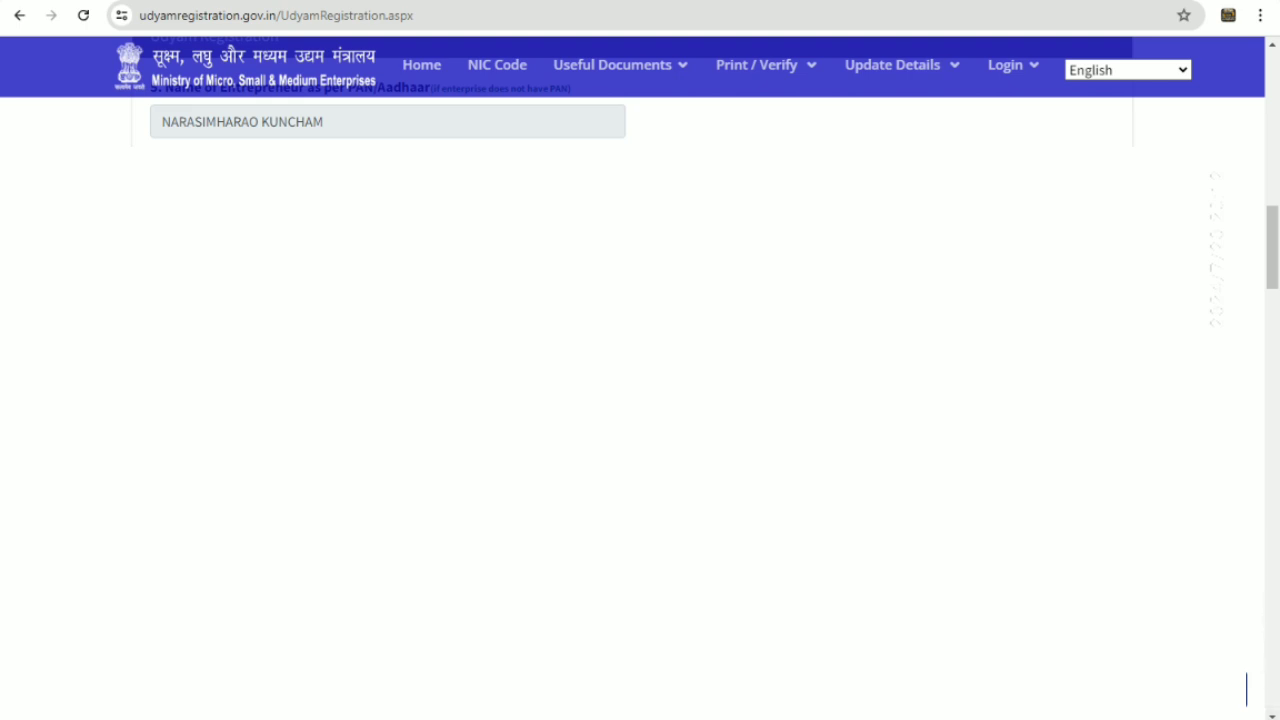
scroll(640, 400, down, 3)
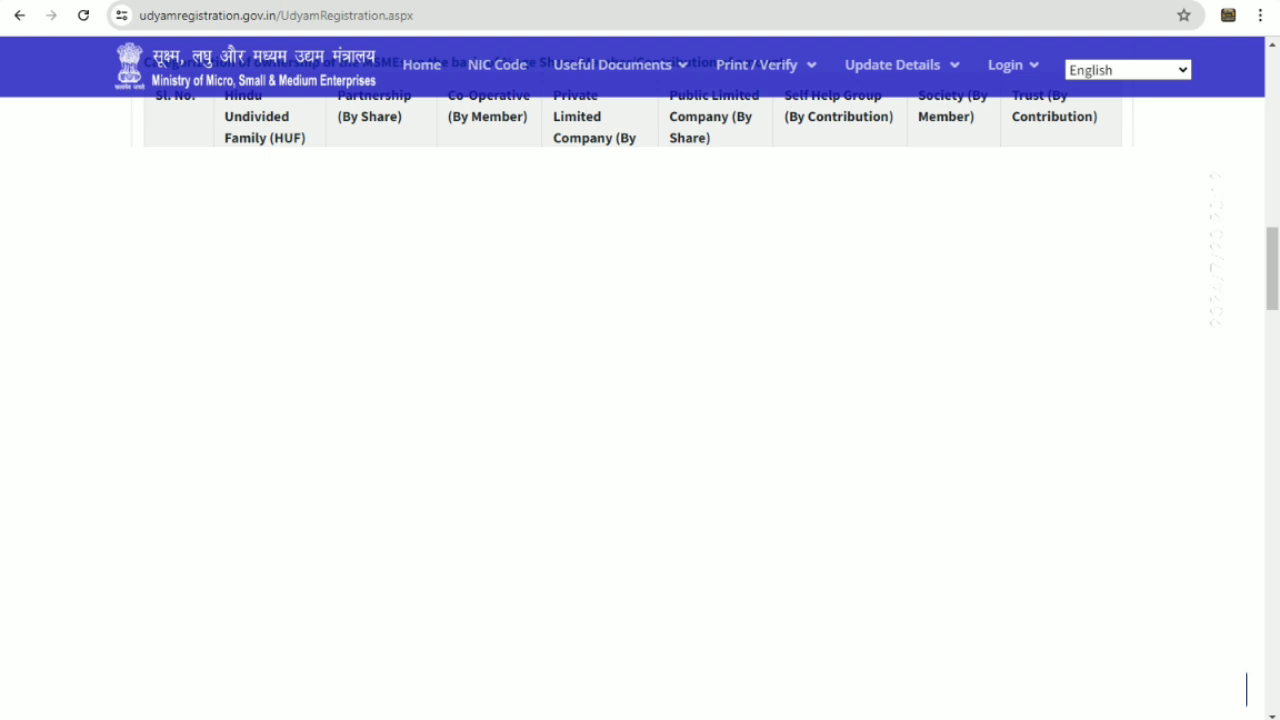
Set social category to OBC, gender to Male and specially abled to No
scroll(1246, 690, up, 2)
scroll(1246, 690, down, 2)
scroll(1246, 690, down, 2)
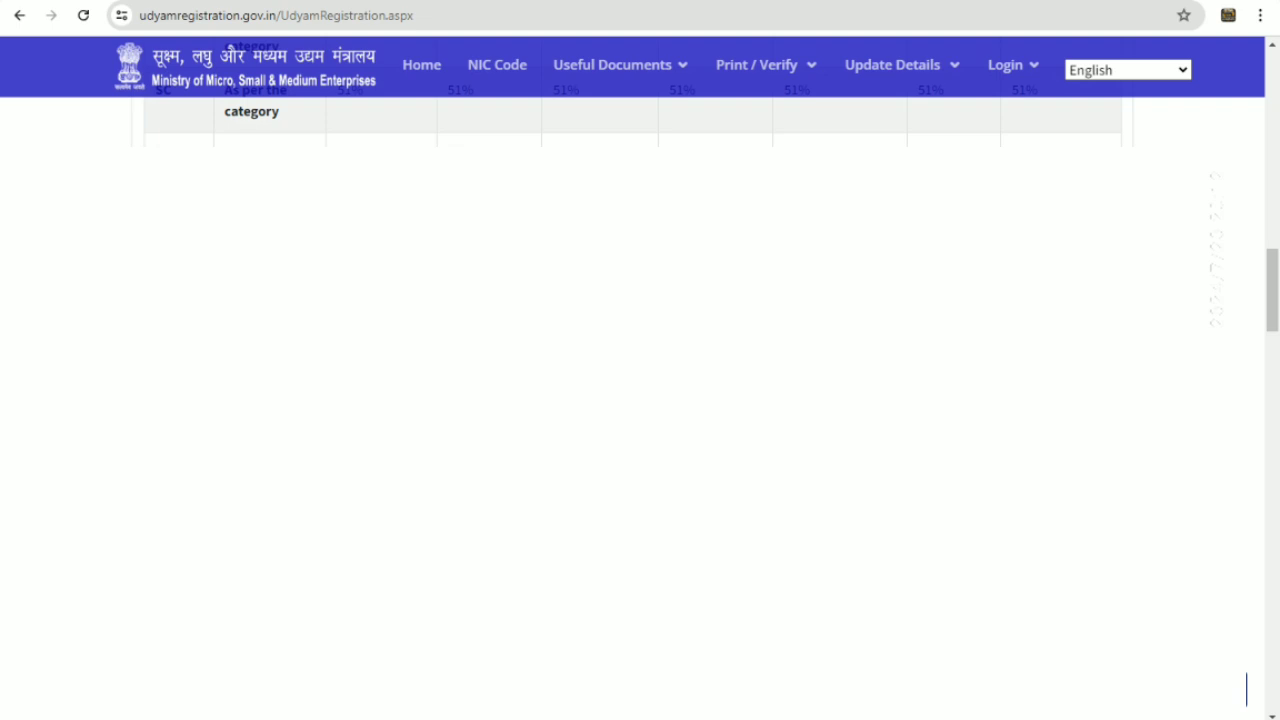
scroll(1246, 690, down, 1)
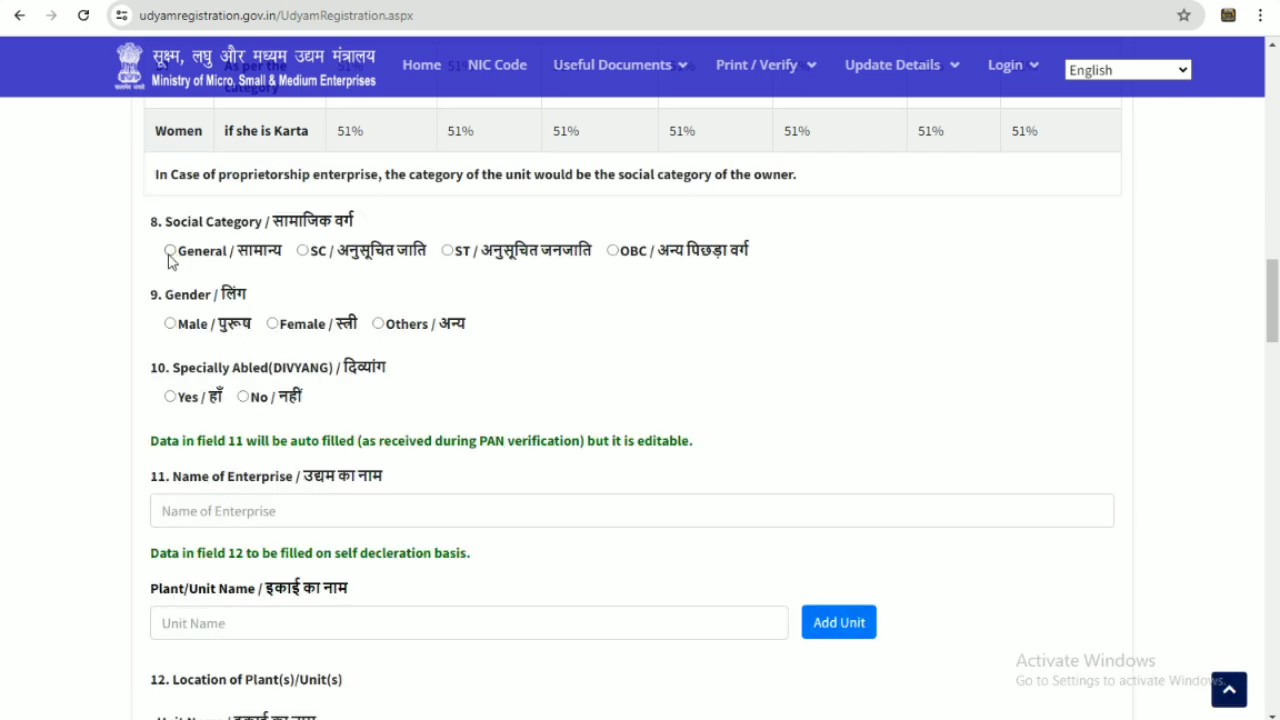
click(613, 250)
click(170, 323)
scroll(671, 336, down, 1)
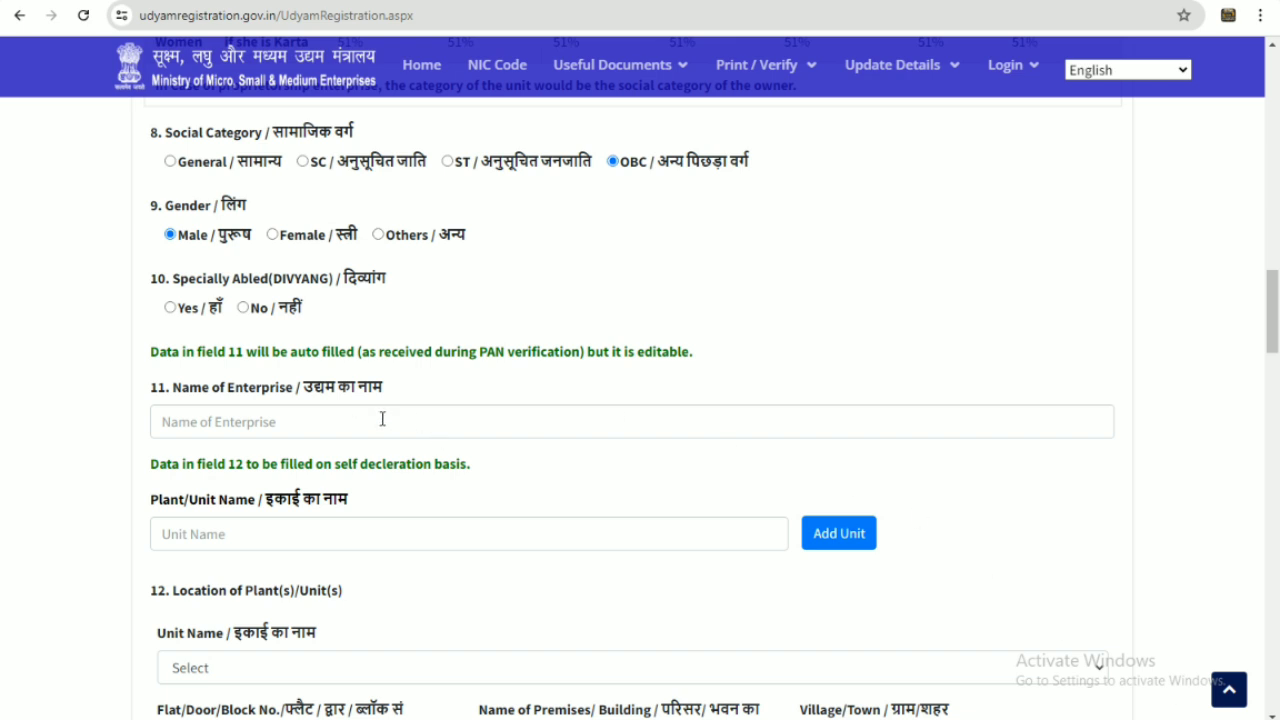
click(243, 307)
Move down to the Name of Enterprise and Plant/Unit Name fields
scroll(456, 286, down, 1)
scroll(456, 286, down, 3)
scroll(391, 291, down, 2)
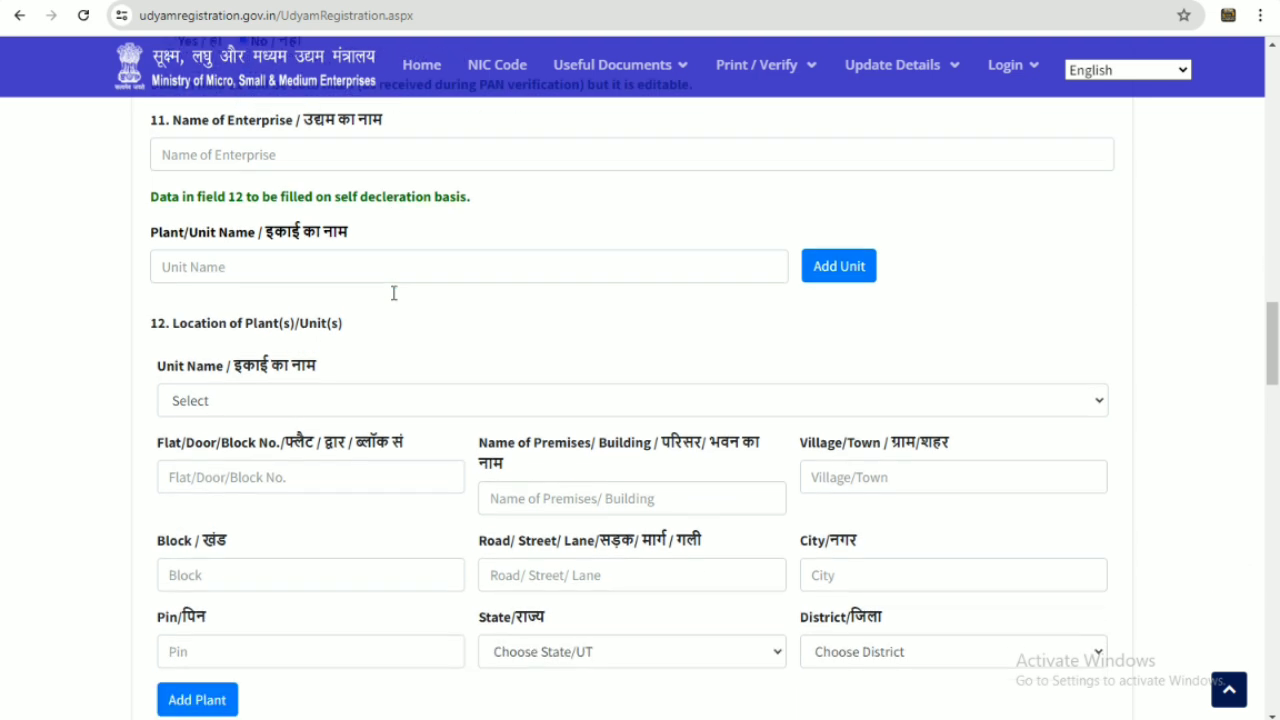
click(194, 153)
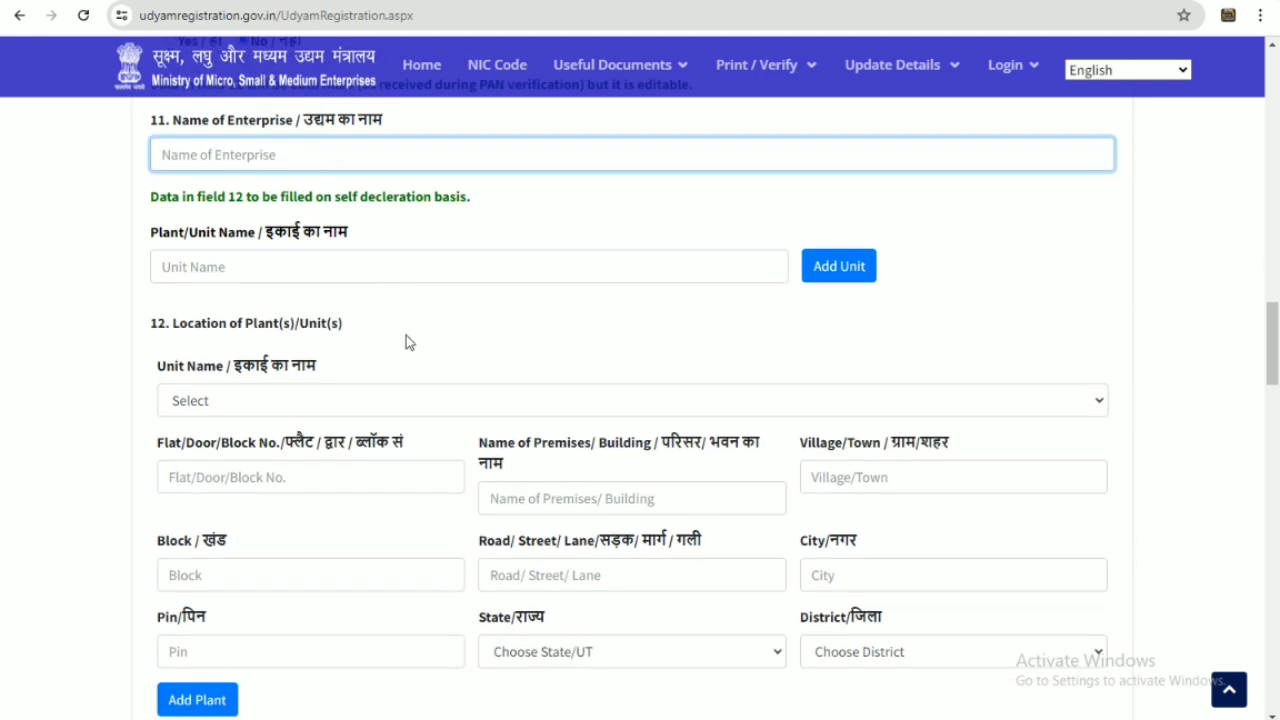
click(270, 265)
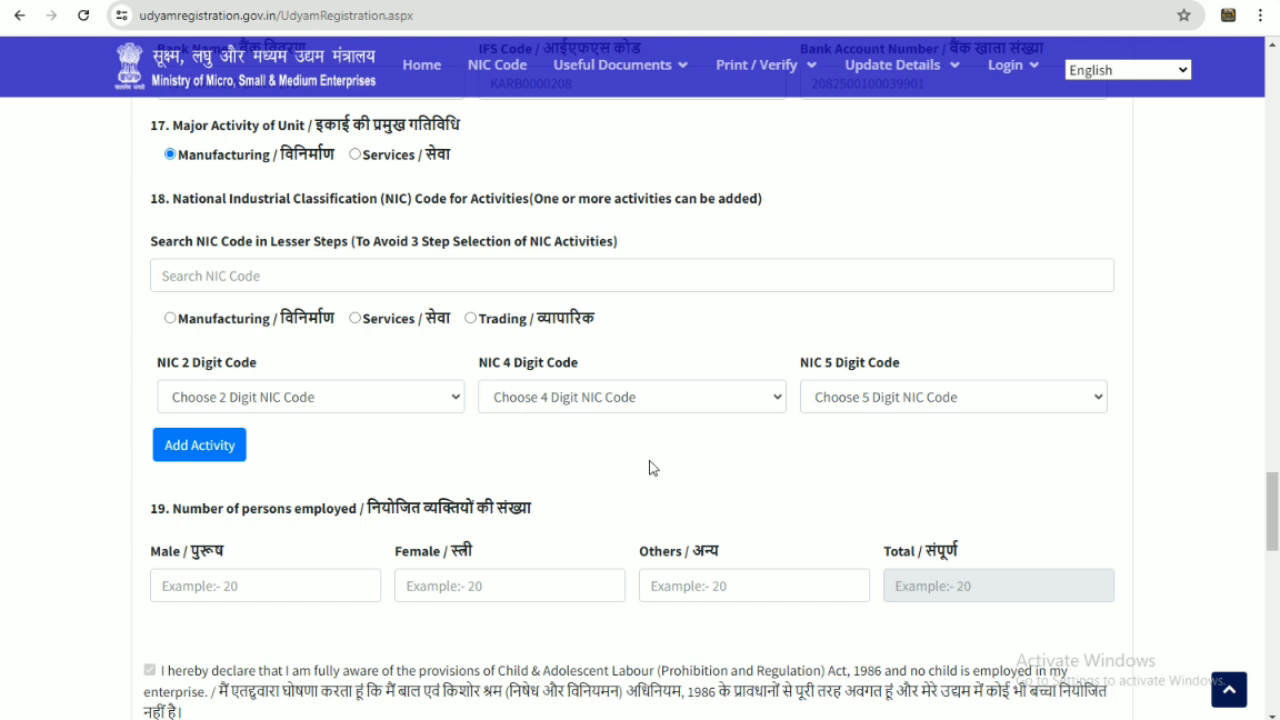
Set the major activity to Services, mark it as Trading, and search NIC codes for medical sales
click(355, 155)
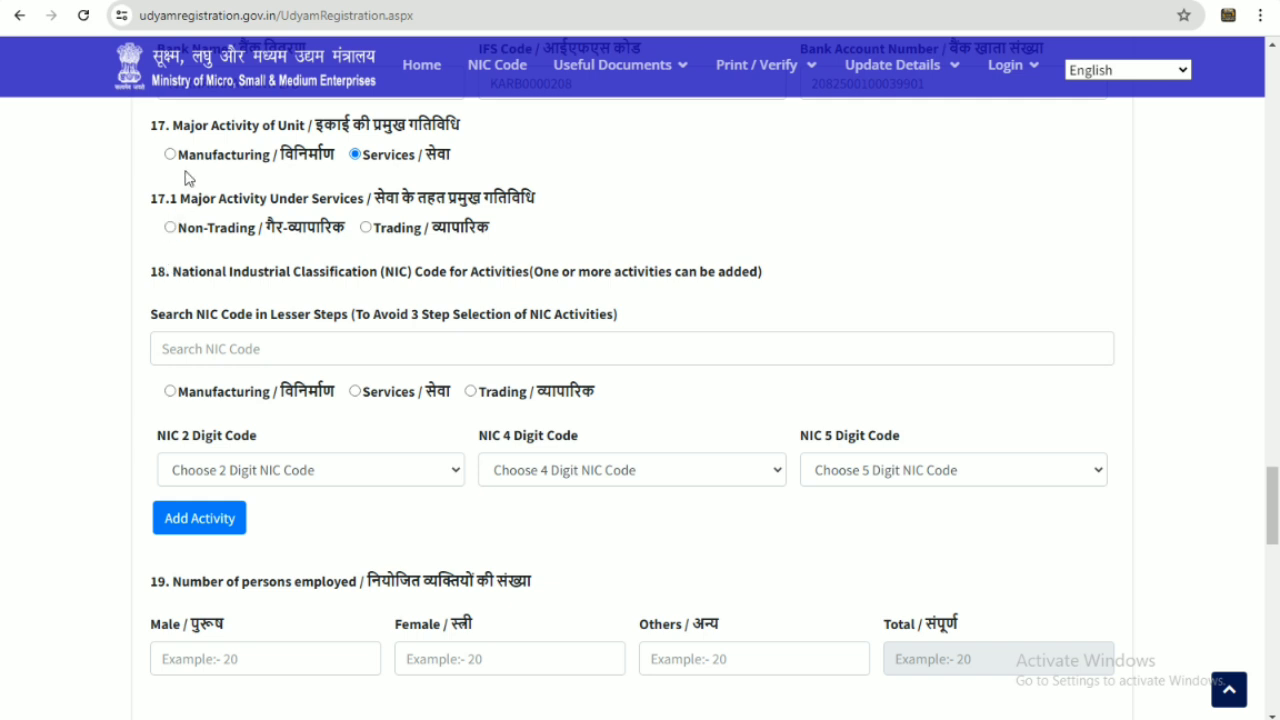
click(366, 228)
click(365, 350)
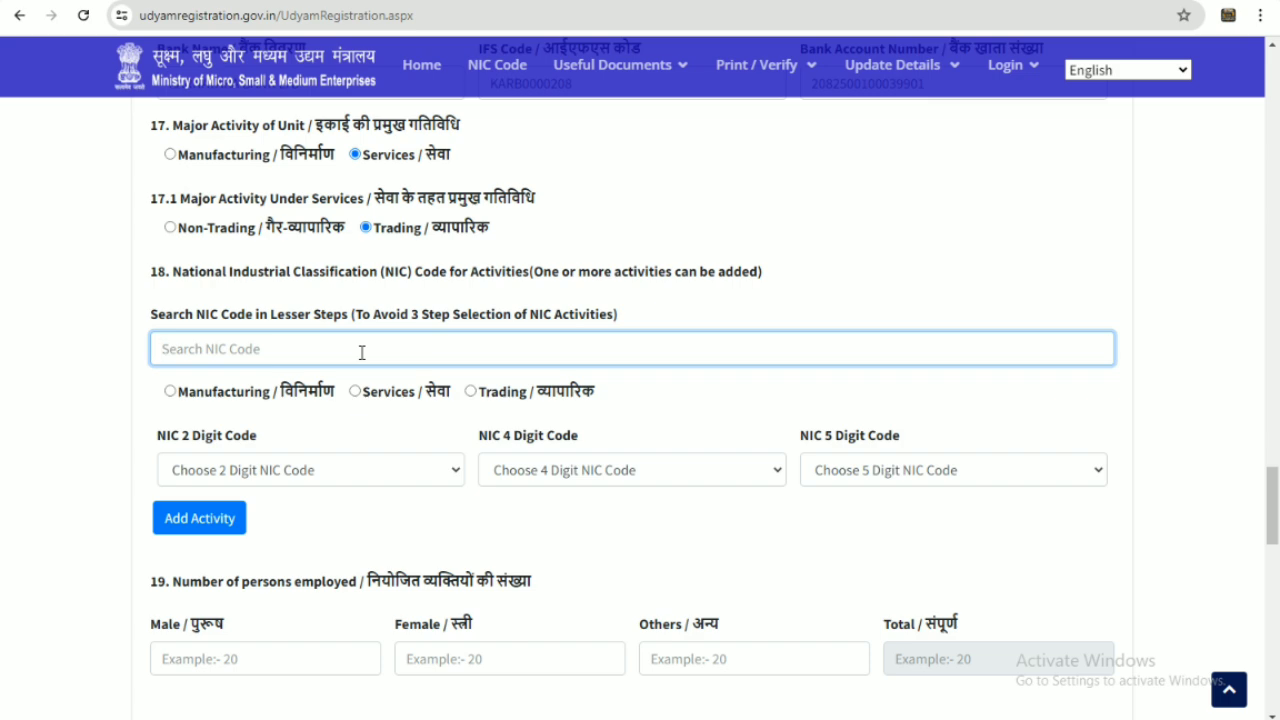
text(ME)
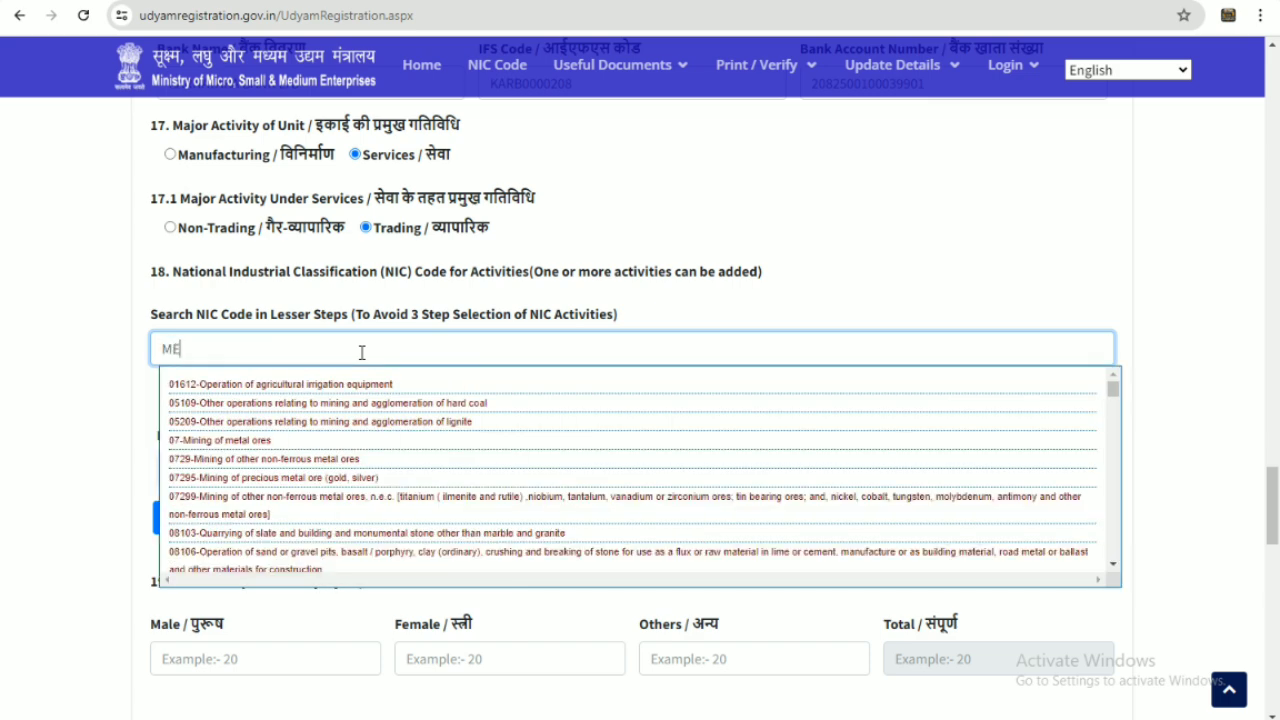
text(DICA SALESE)
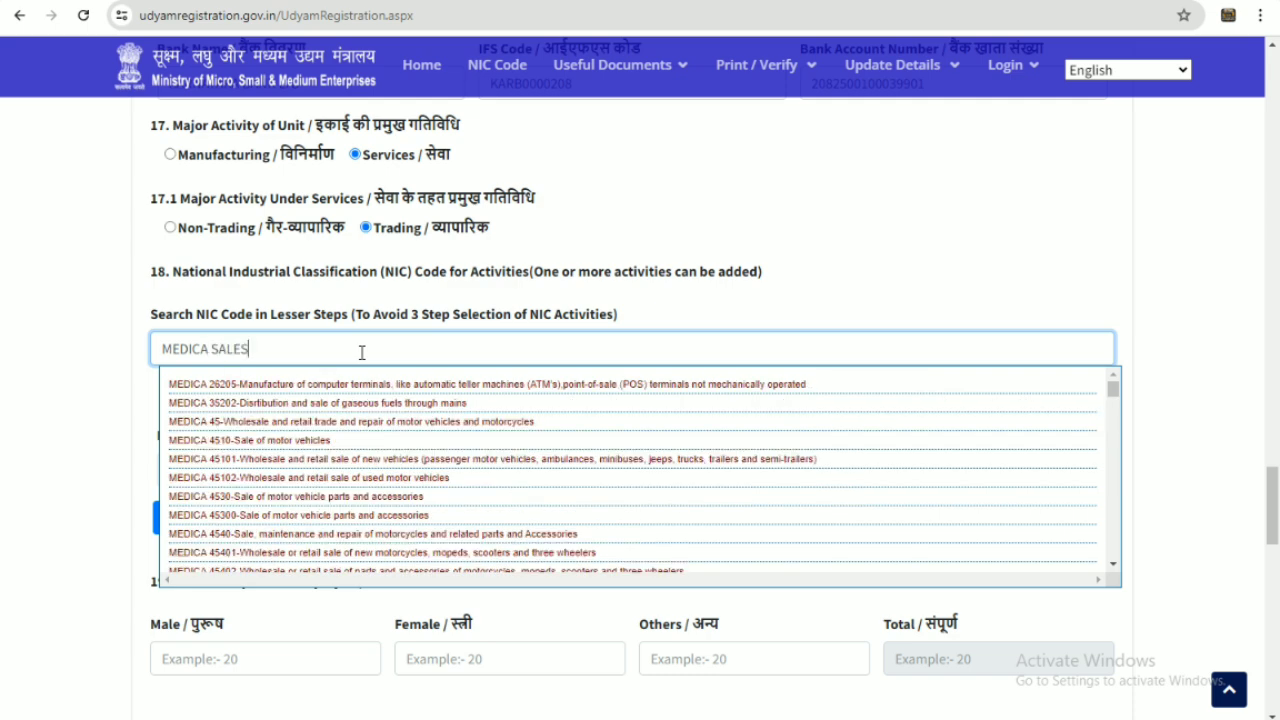
key(BackSpace)
key(BackSpace)
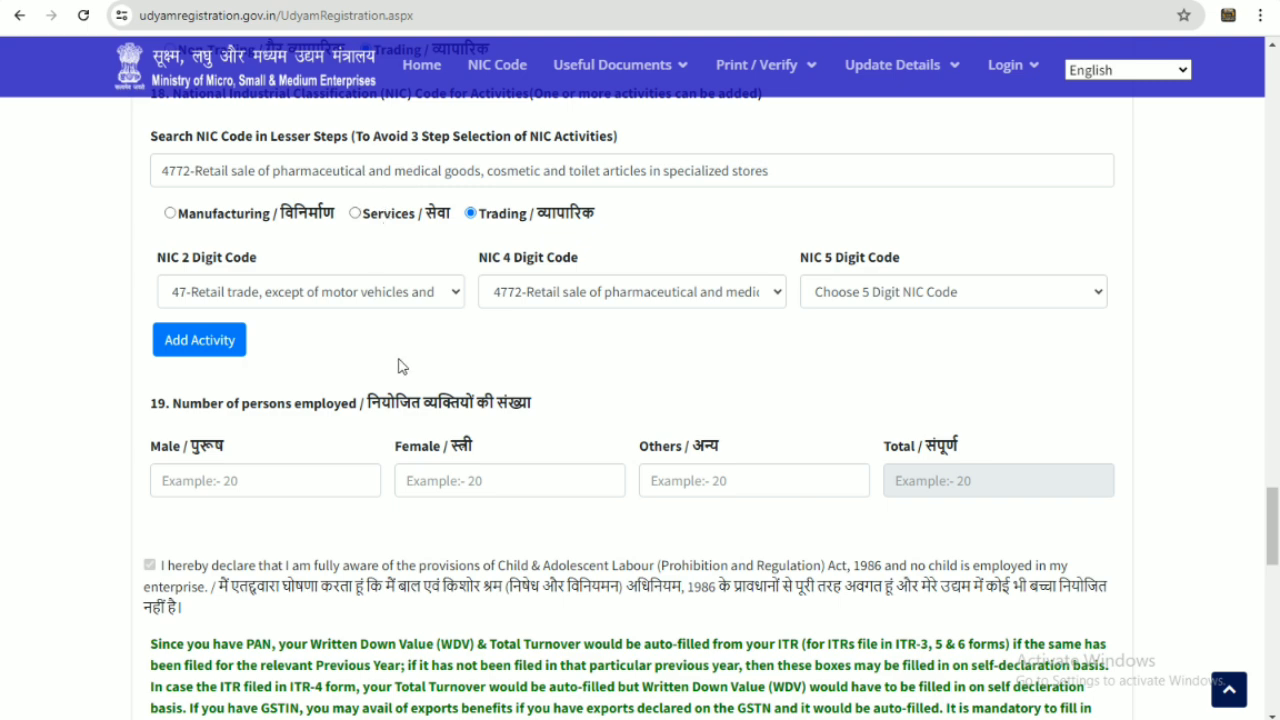
Choose 5-digit NIC code 47721 (retail pharmaceuticals) and add it to the activities table
click(207, 345)
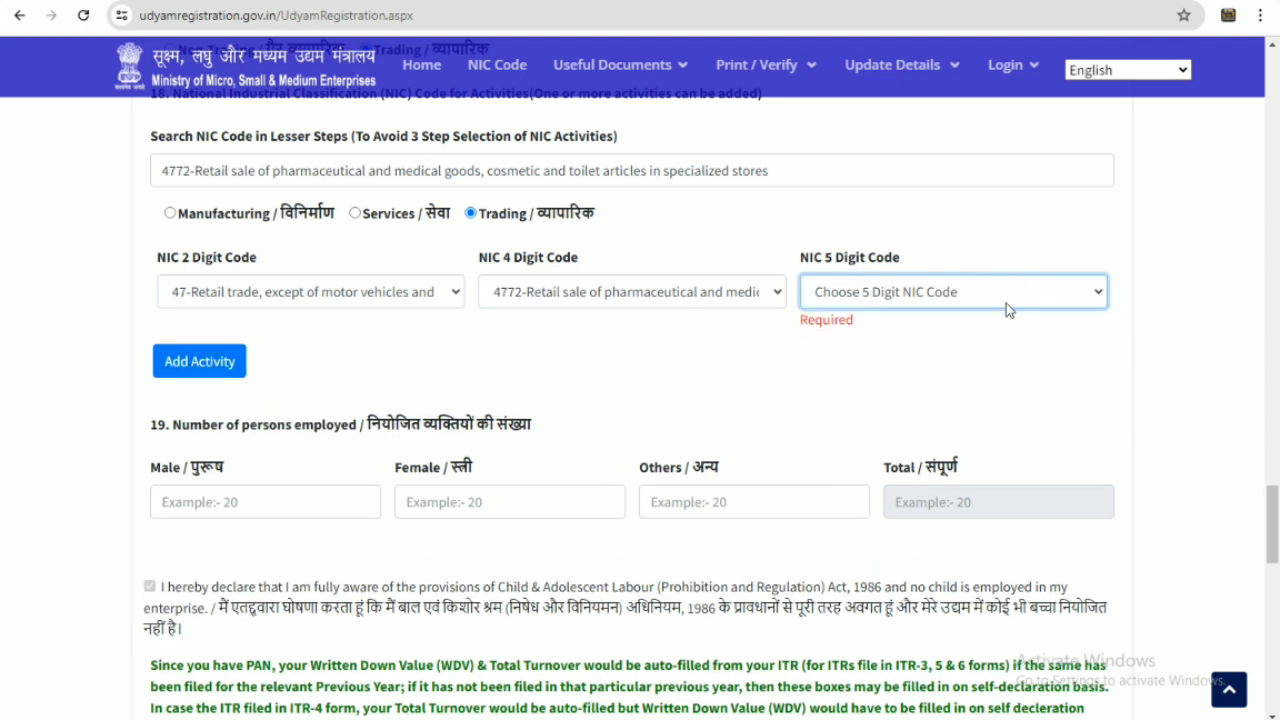
click(960, 293)
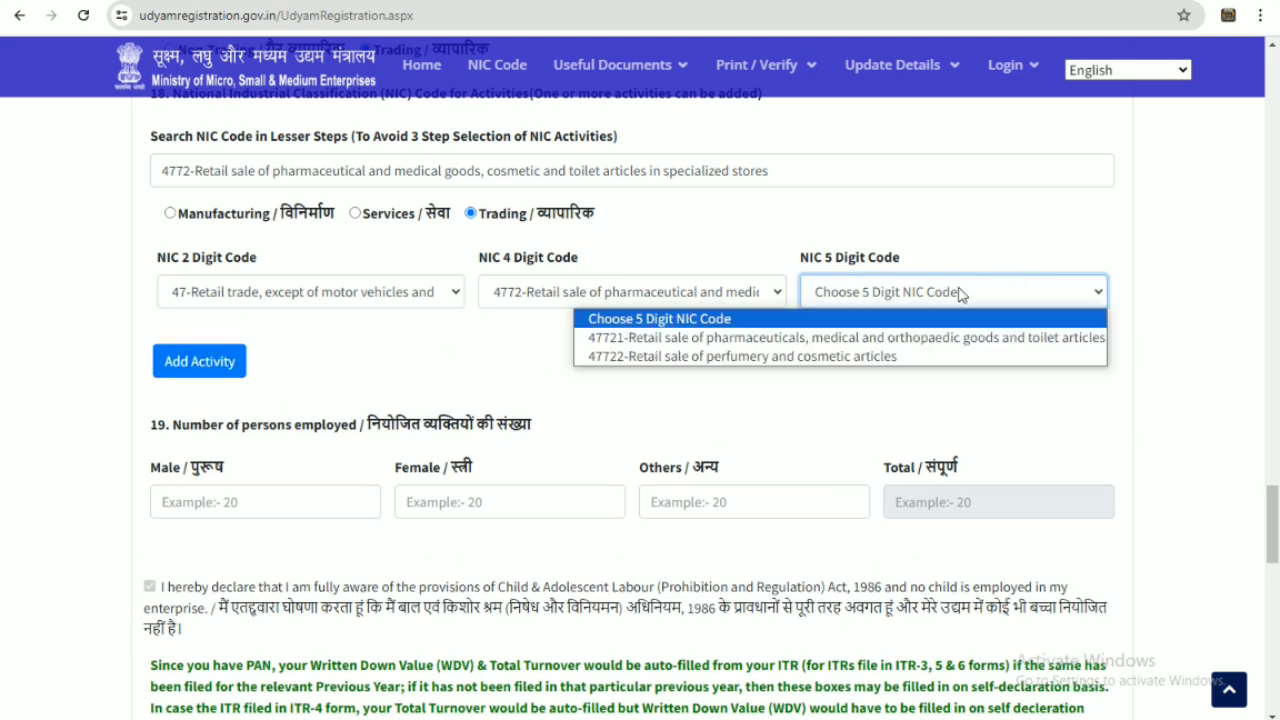
click(741, 338)
click(212, 344)
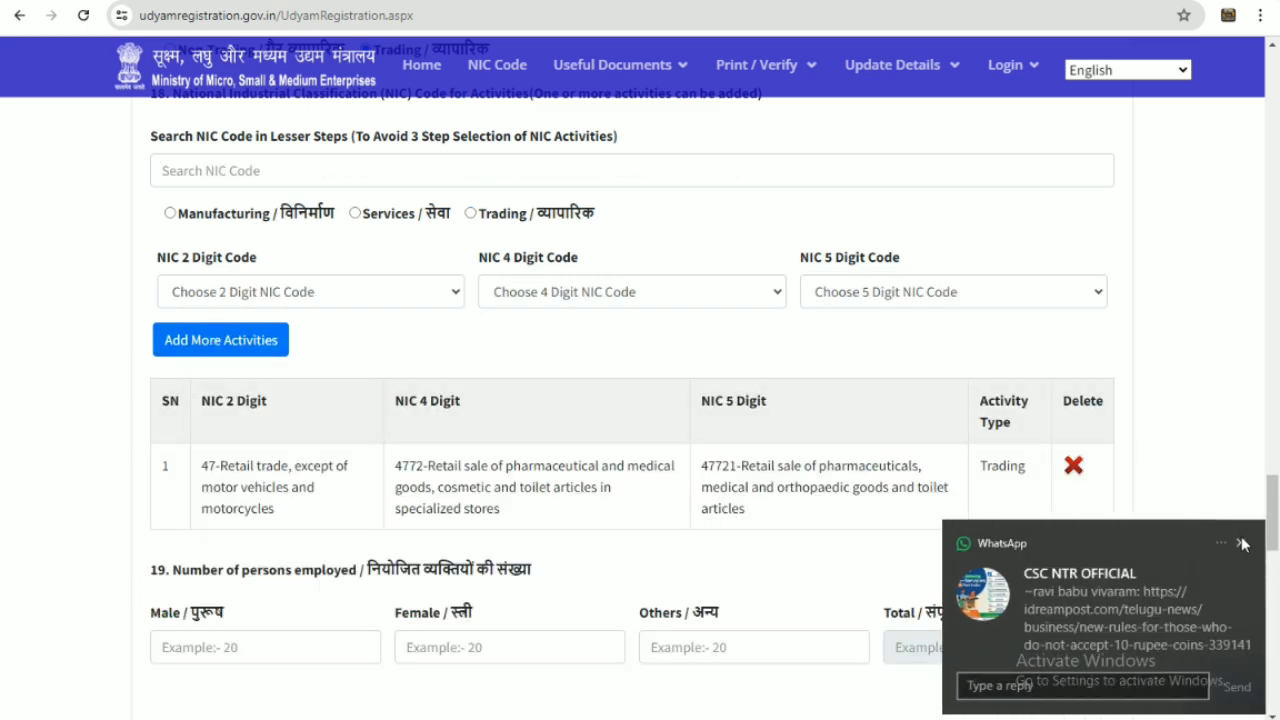
click(1241, 543)
scroll(1140, 494, down, 2)
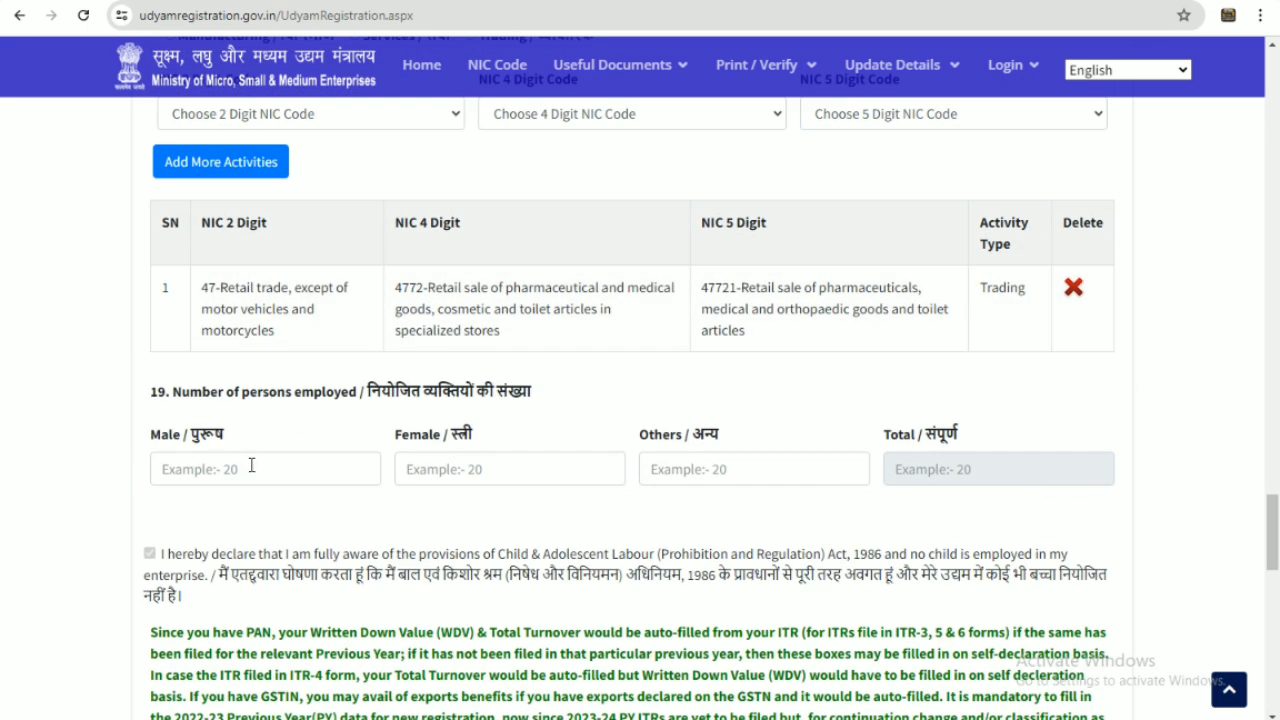
scroll(251, 465, down, 1)
Enter employee counts: 1 male, 2 female, 0 others
click(184, 393)
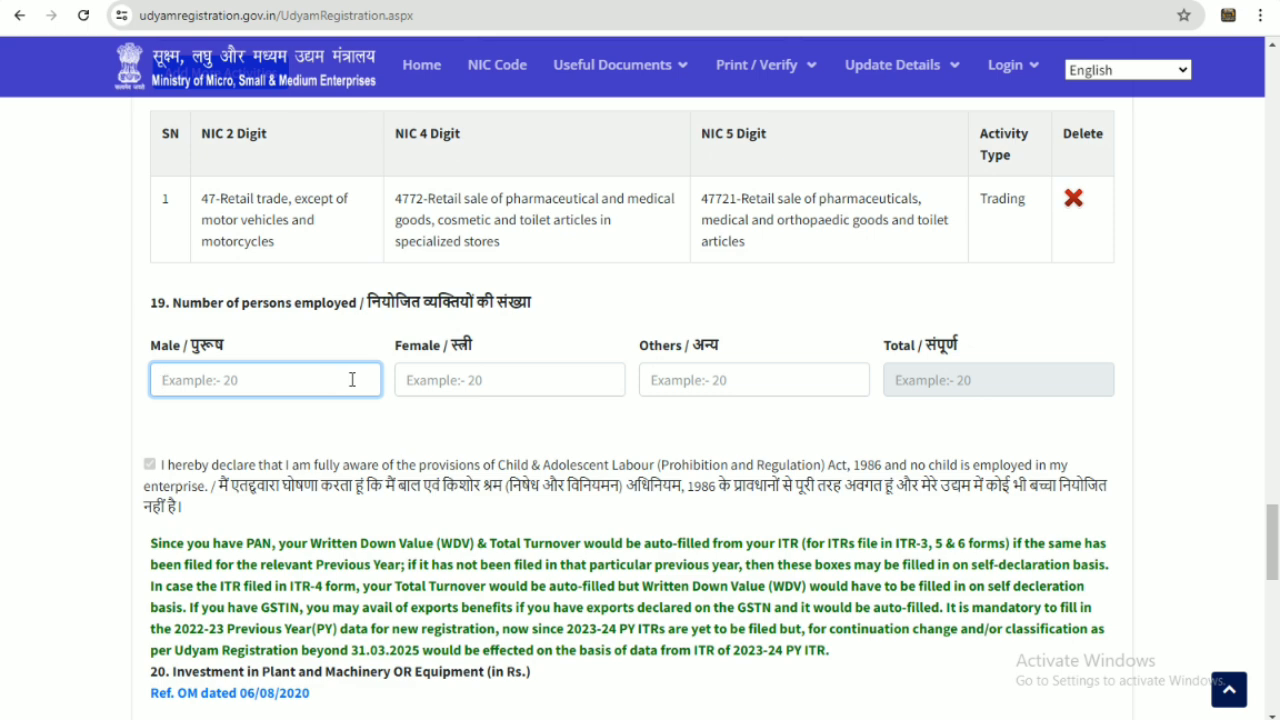
text(1)
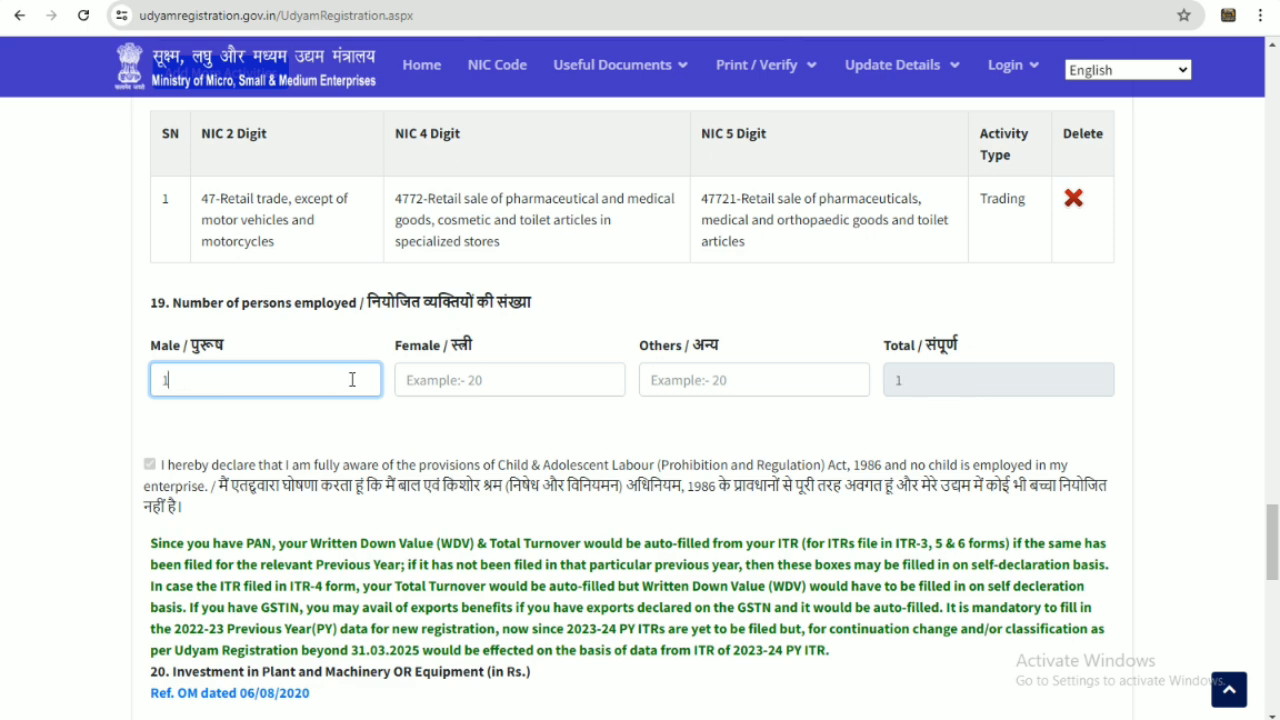
key(Tab)
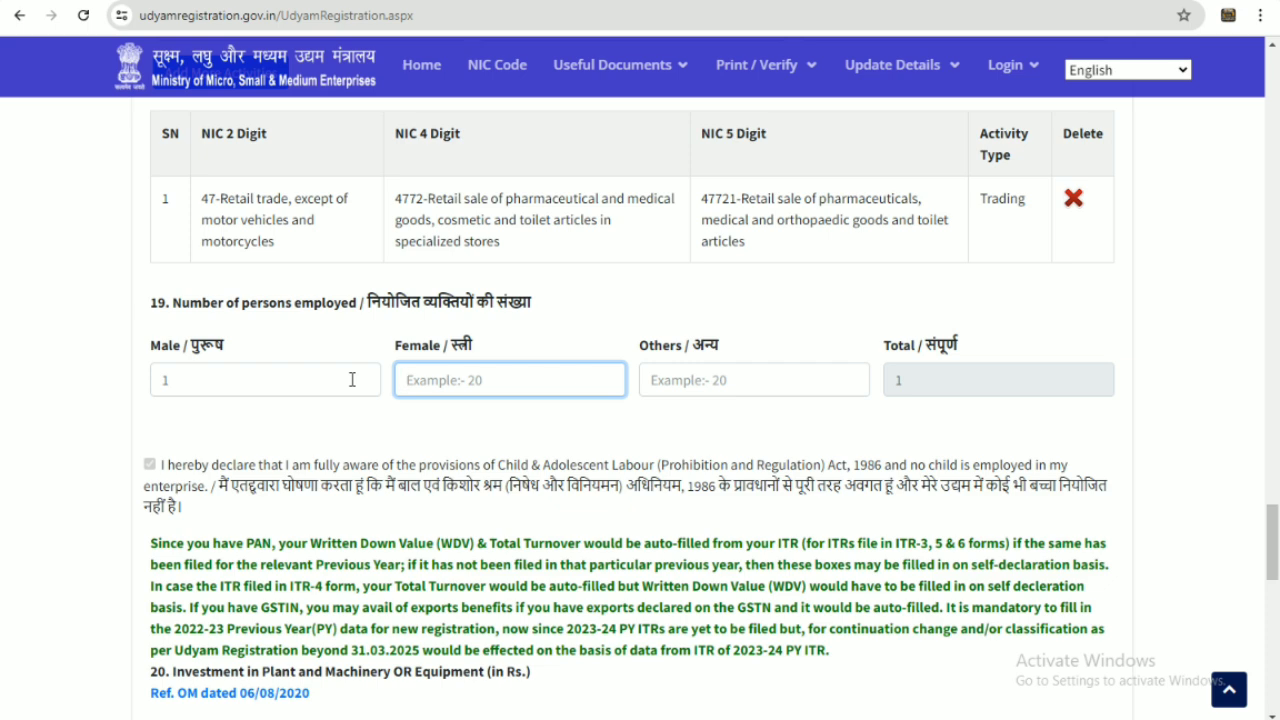
text(2)
key(Tab)
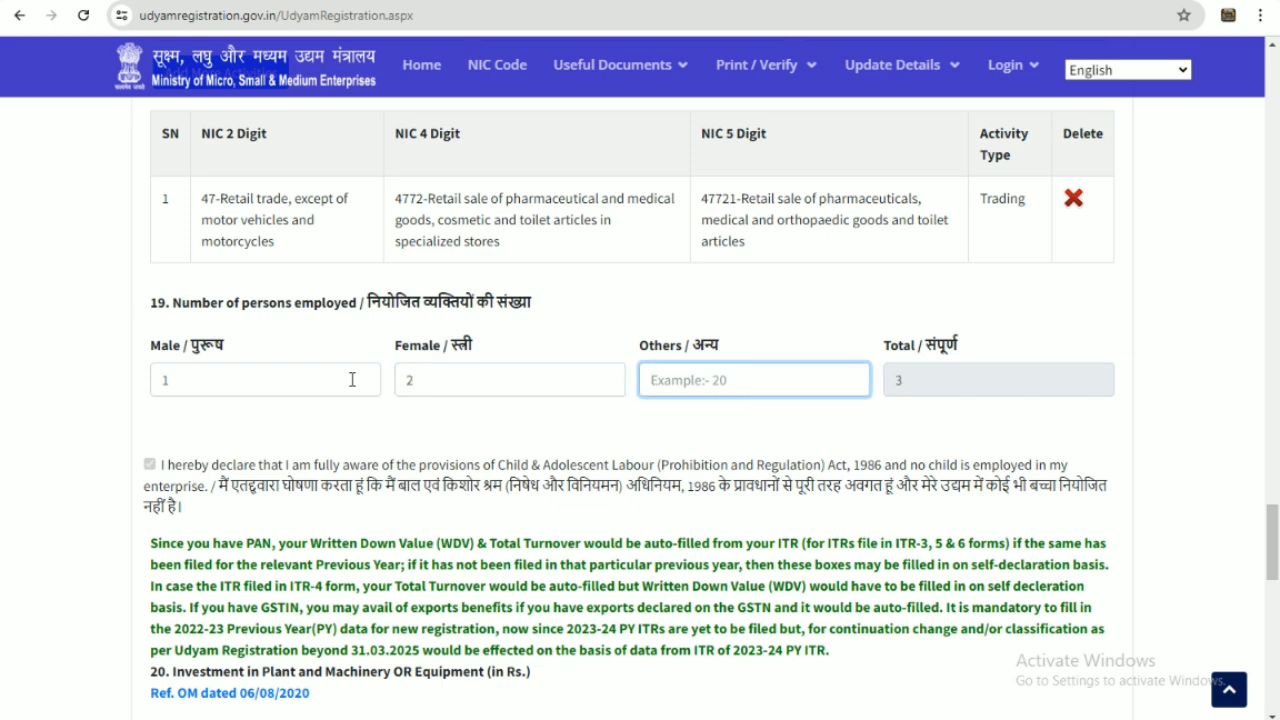
text(0)
Enter plant and machinery WDV of 500000 with a 450000 exclusion
scroll(1076, 403, down, 5)
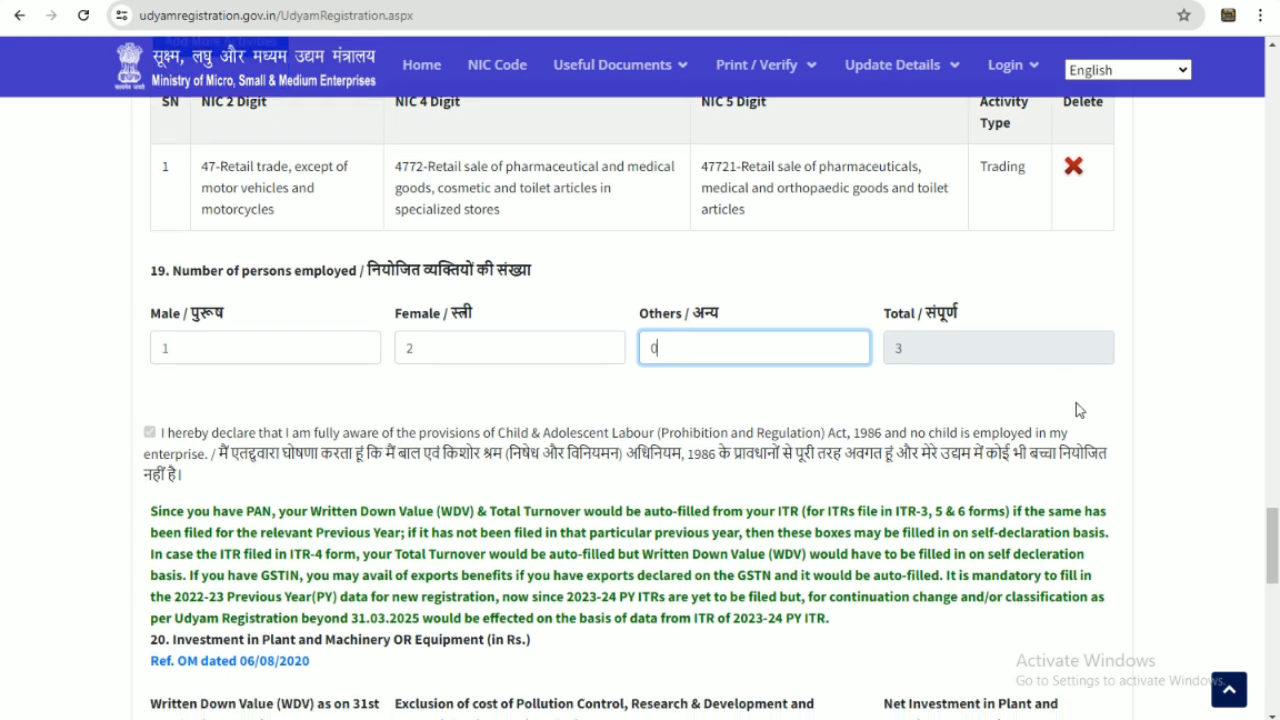
scroll(1175, 474, down, 1)
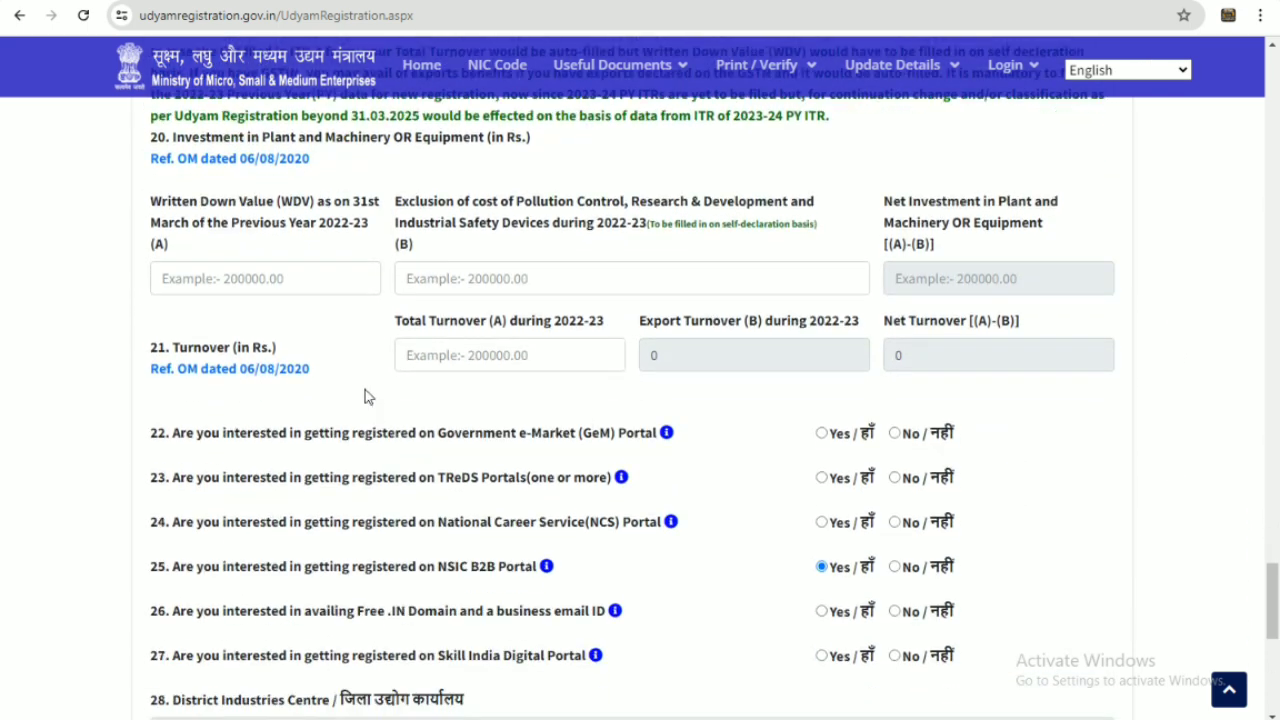
click(237, 279)
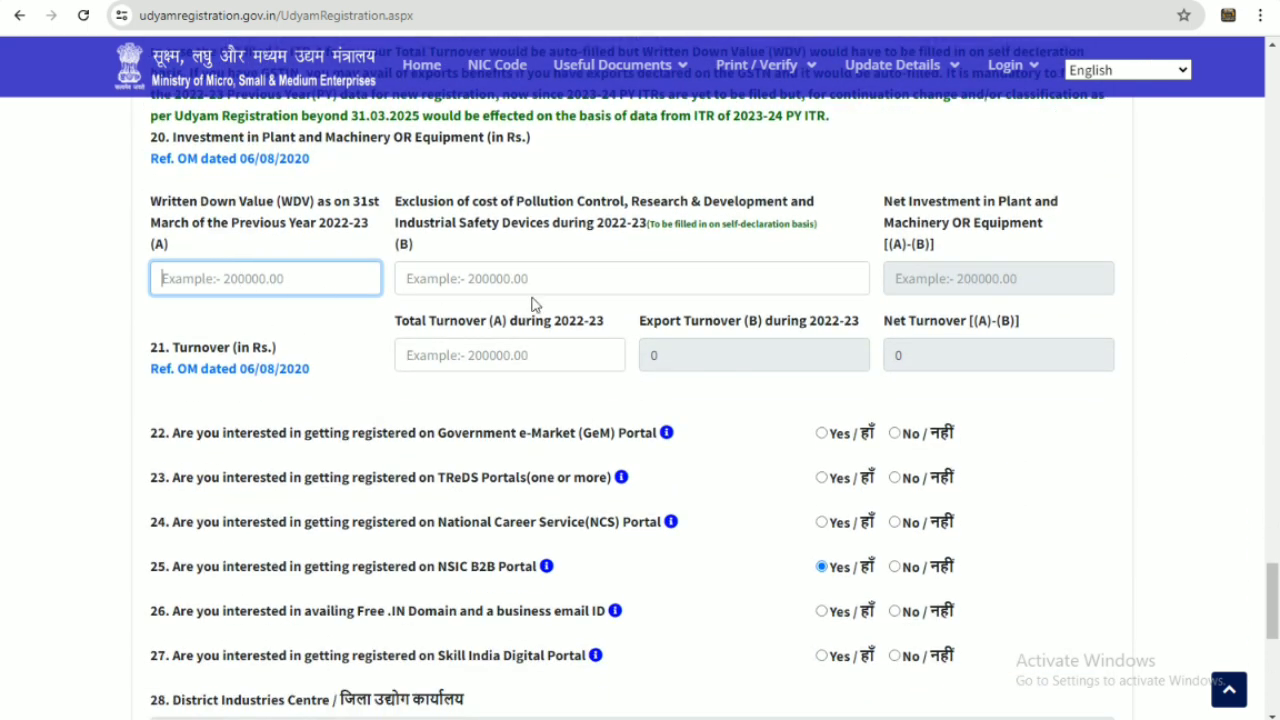
text(50000)
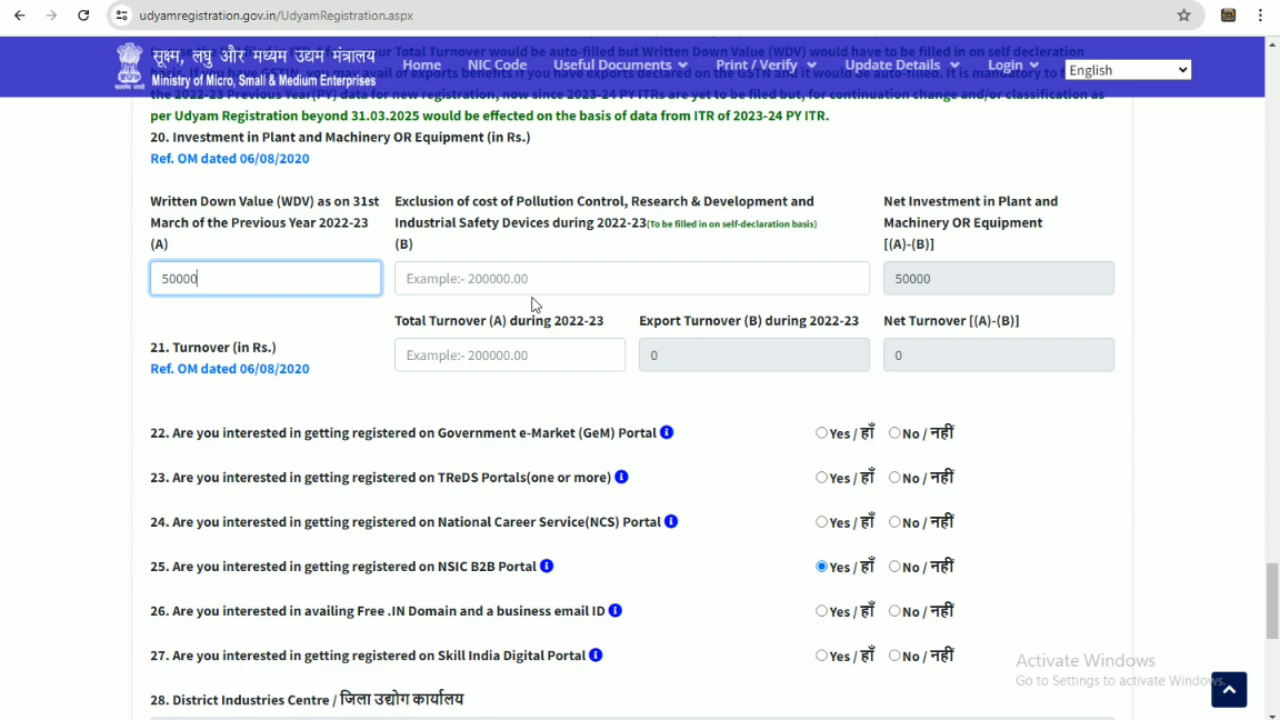
text(0)
click(335, 329)
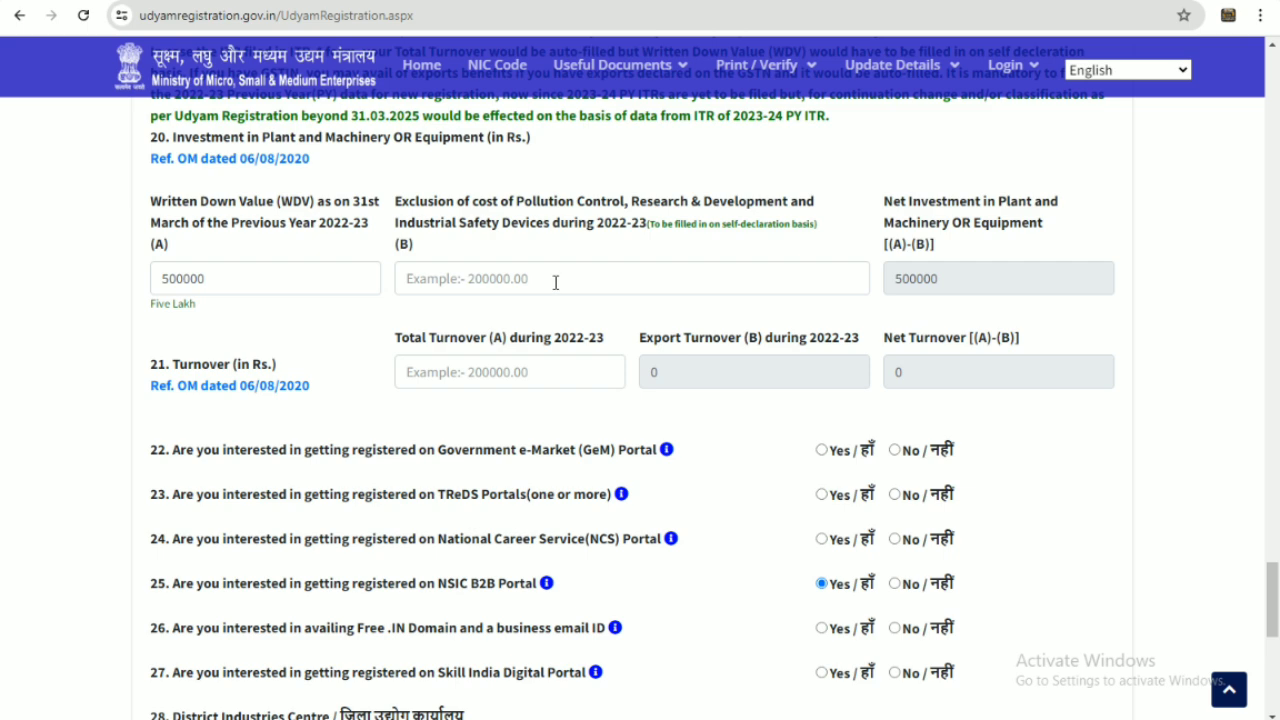
click(555, 283)
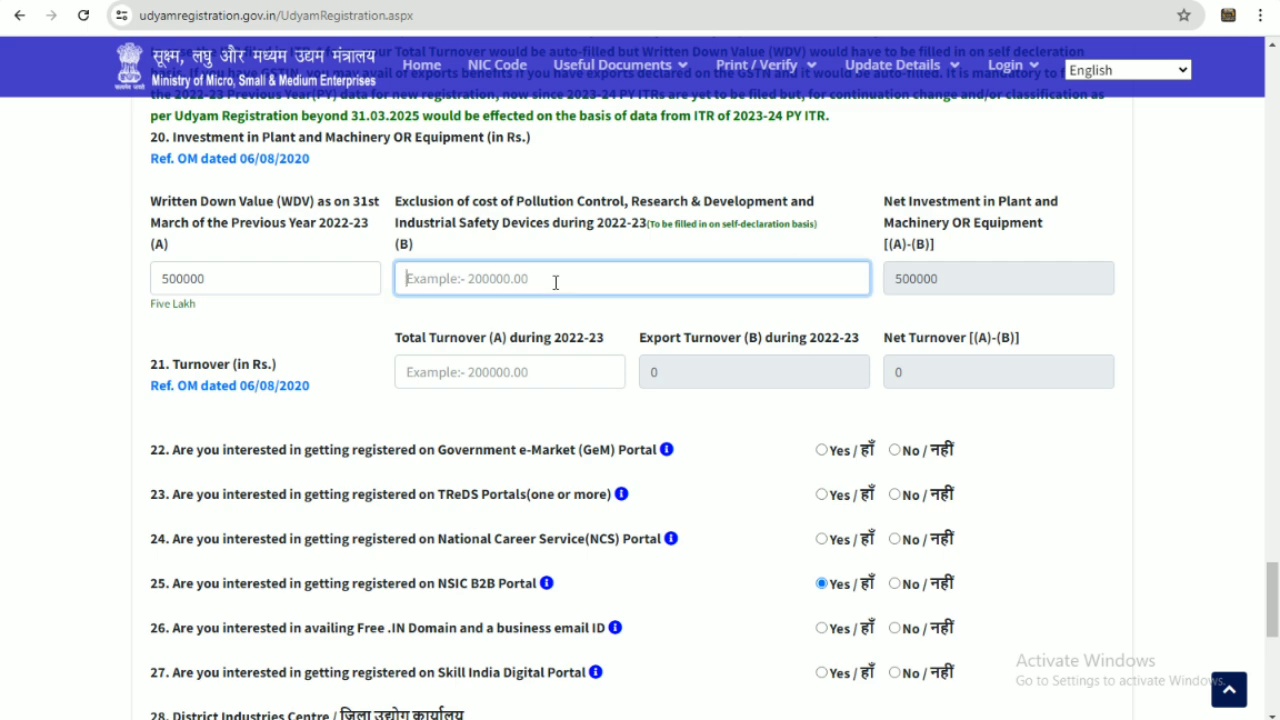
text(450000)
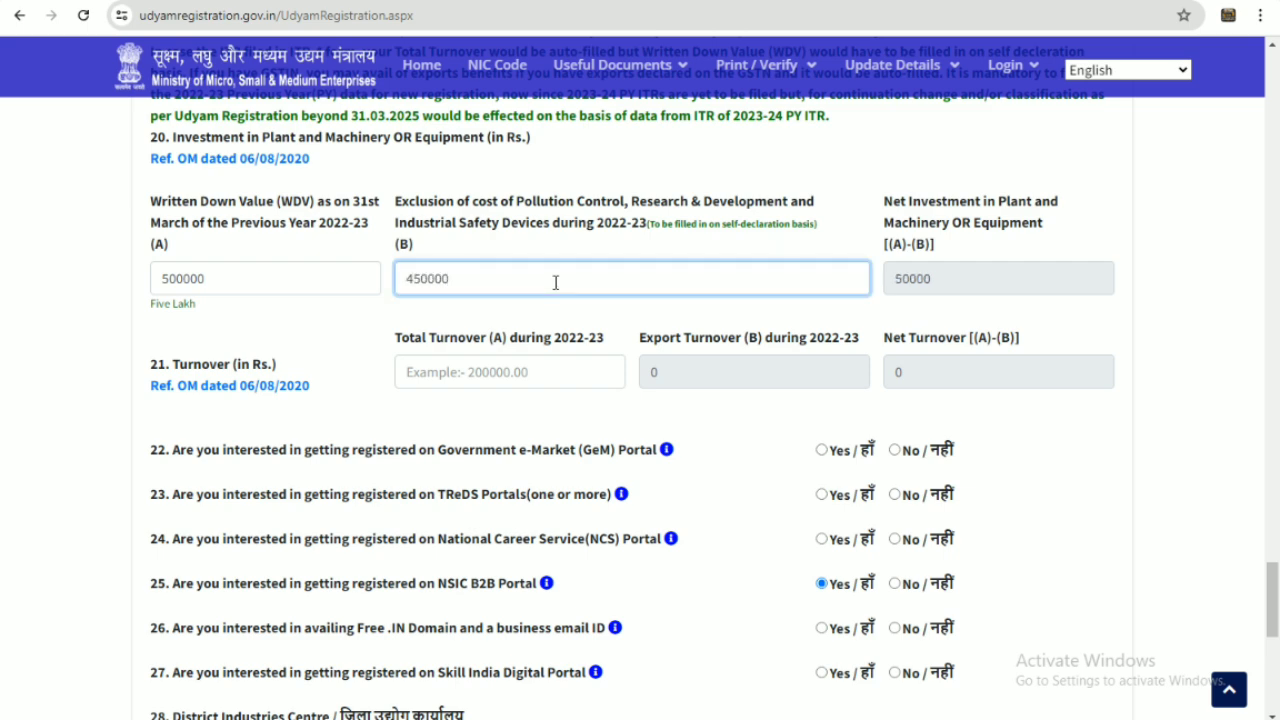
click(352, 327)
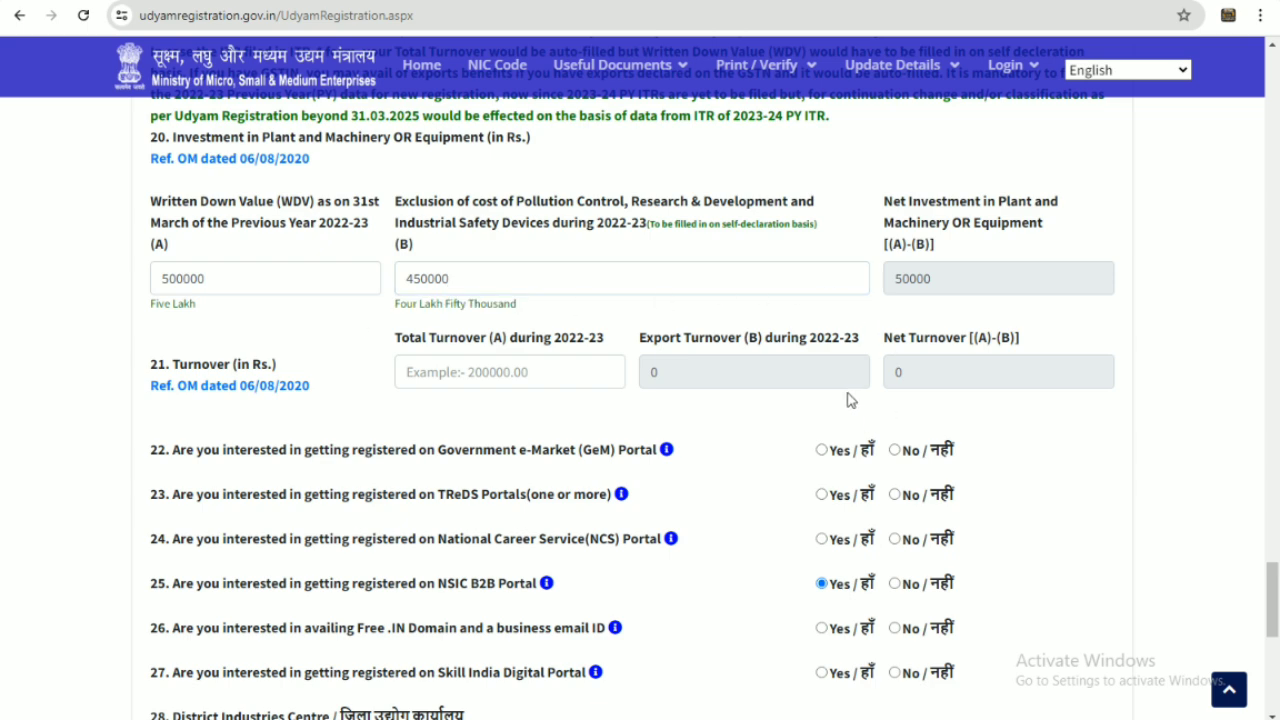
scroll(847, 400, down, 2)
scroll(810, 403, down, 1)
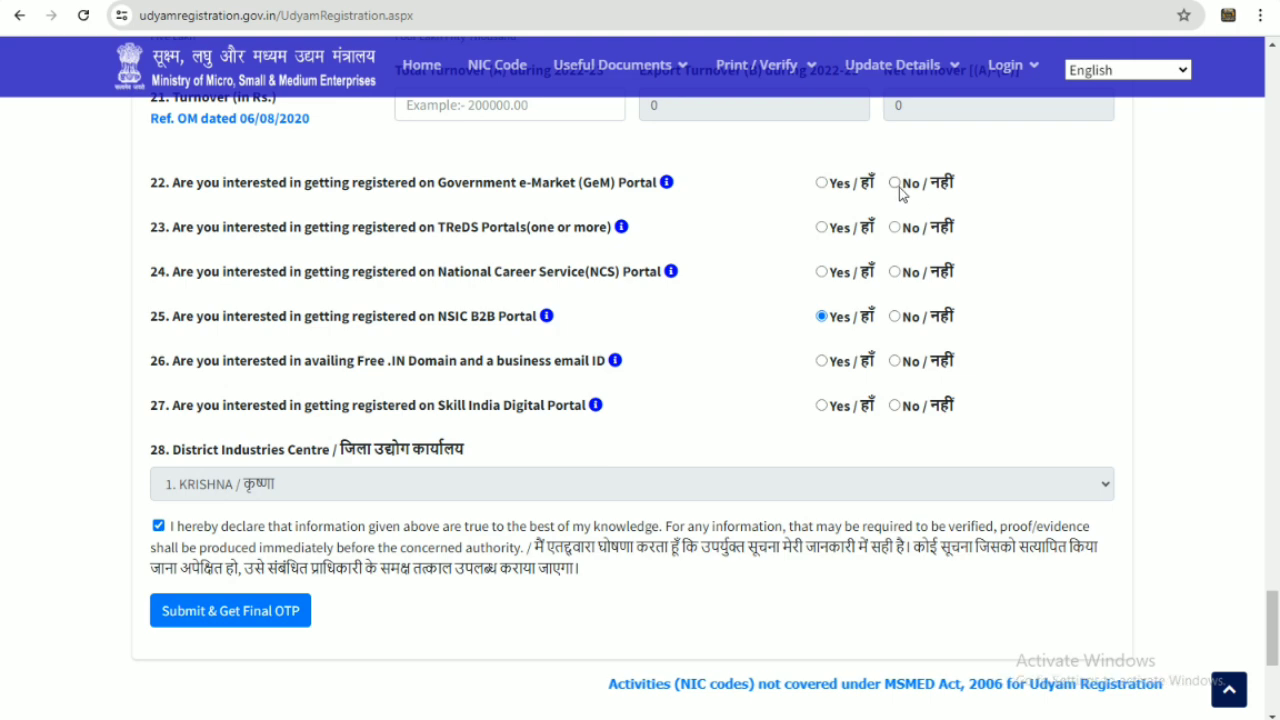
Answer No for GeM, TReDS, National Career Service, free .IN domain and Skill India registrations
click(894, 183)
click(894, 227)
click(894, 272)
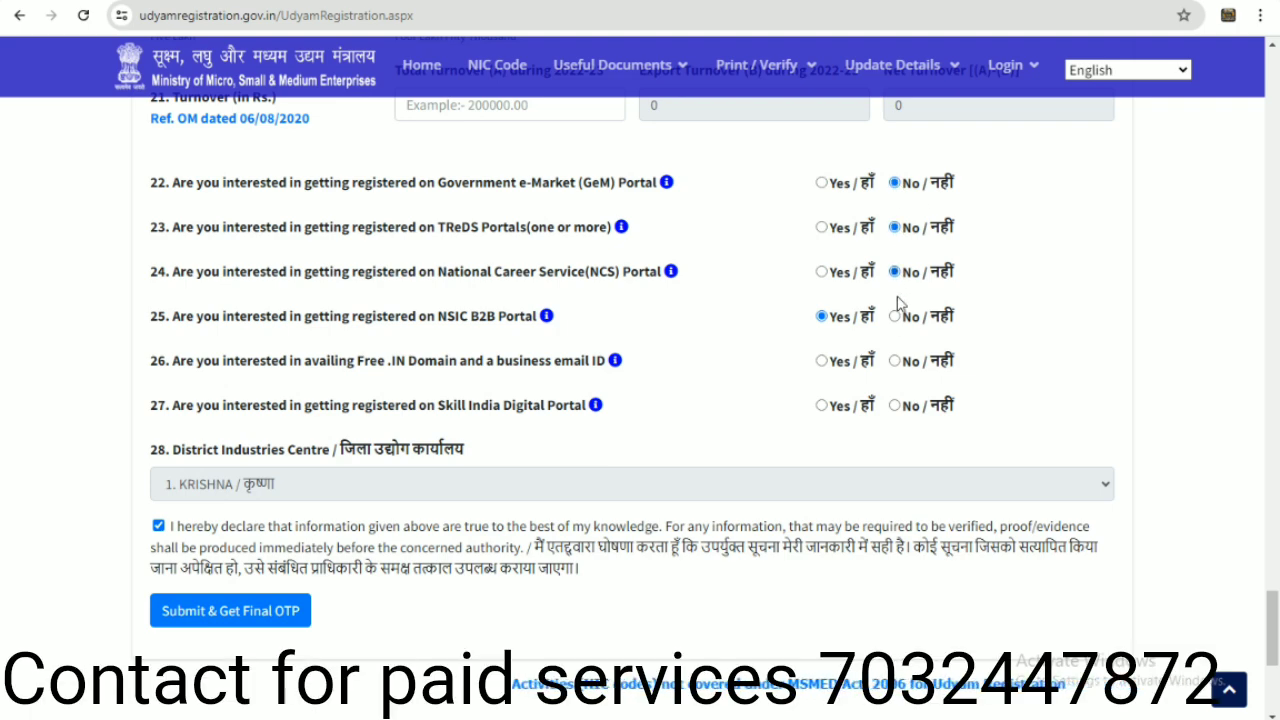
click(894, 361)
click(894, 405)
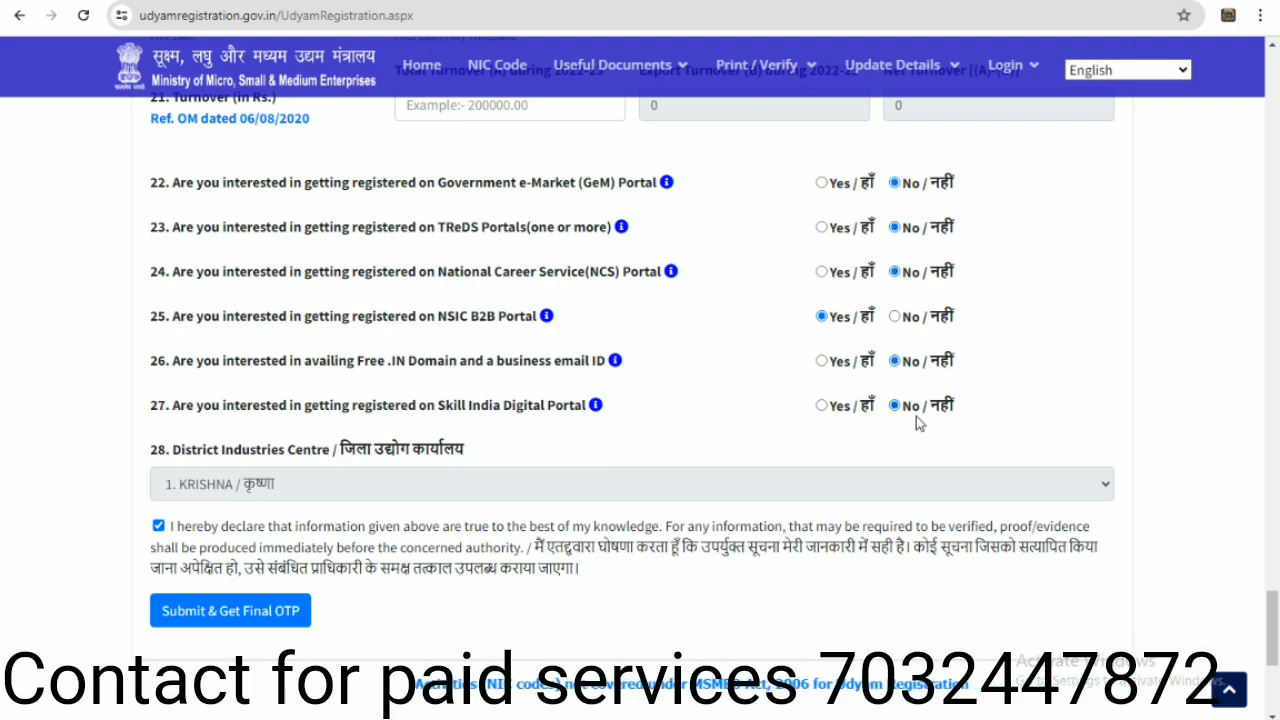
scroll(916, 416, down, 1)
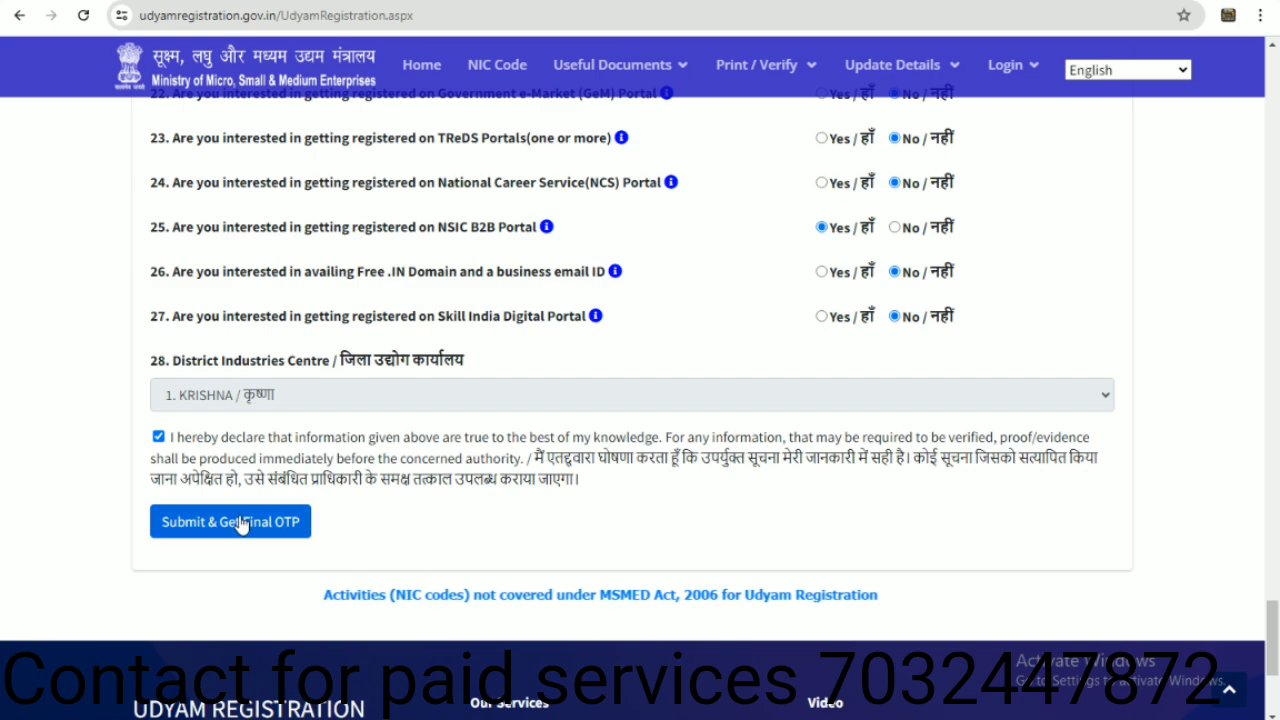
Enter total turnover of 500000, then submit for the final OTP and confirm the details
click(263, 525)
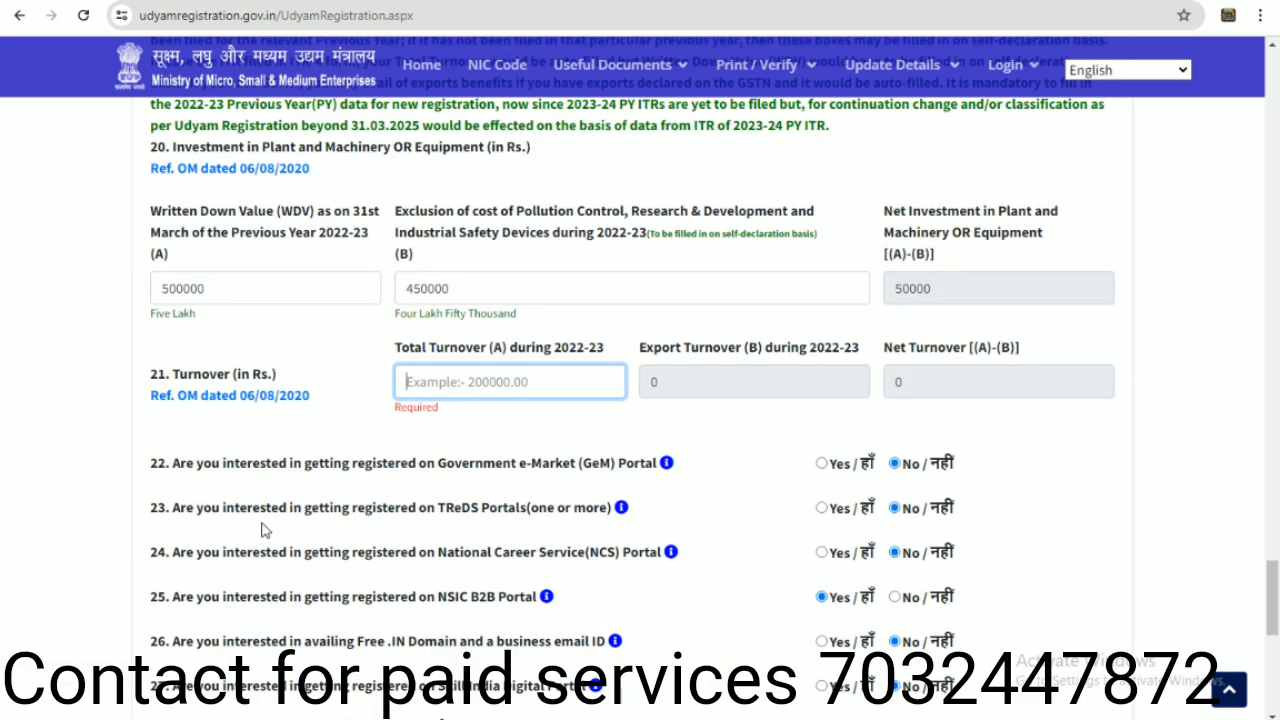
mouse_move(432, 452)
text(500000)
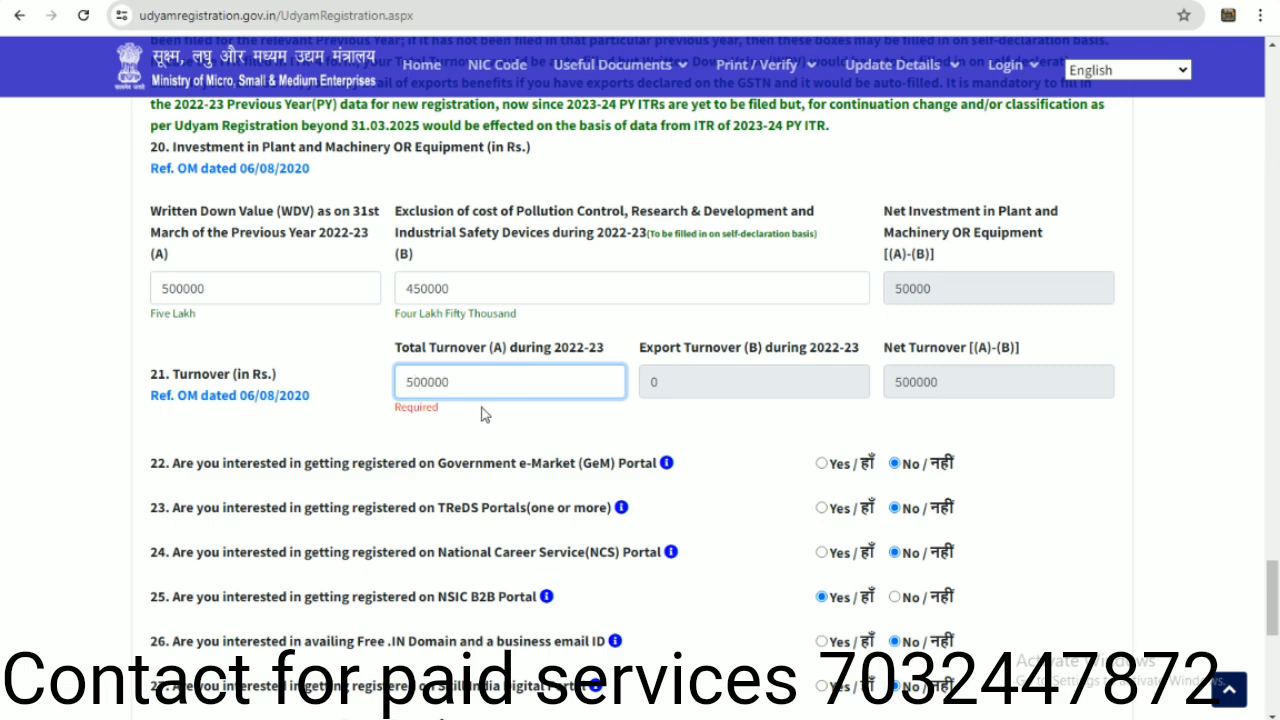
click(481, 419)
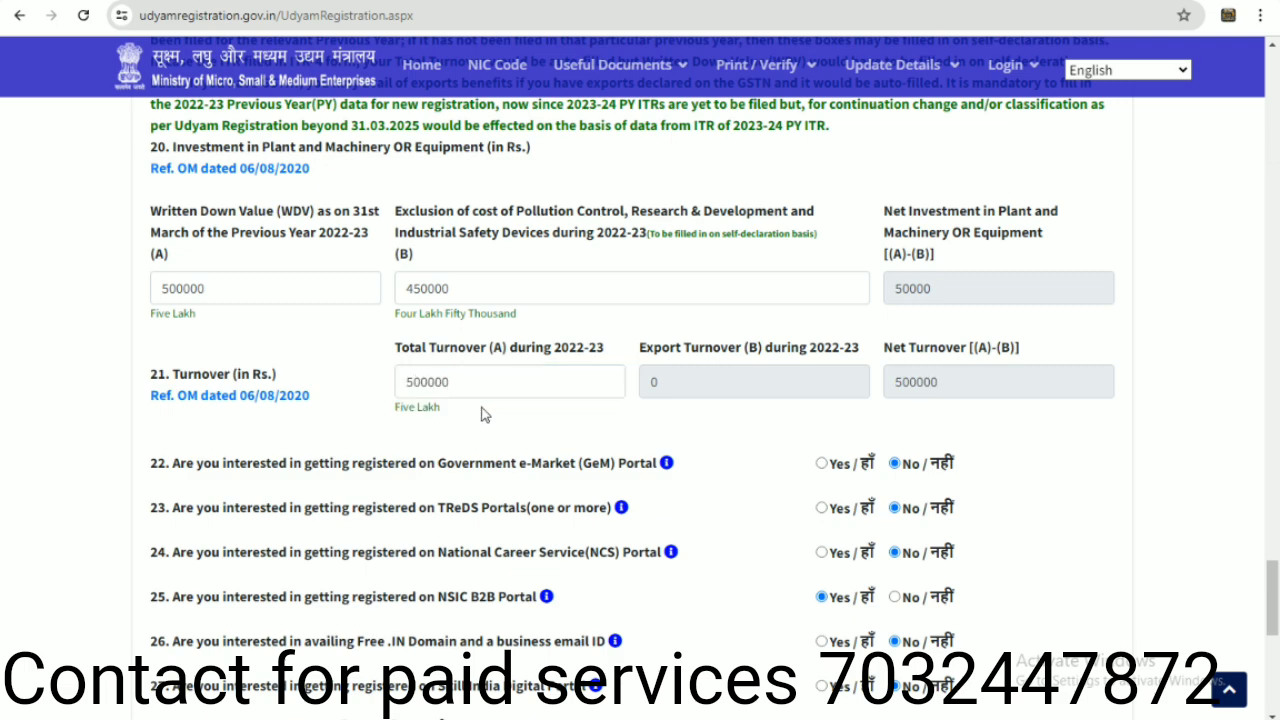
scroll(481, 419, down, 6)
click(208, 210)
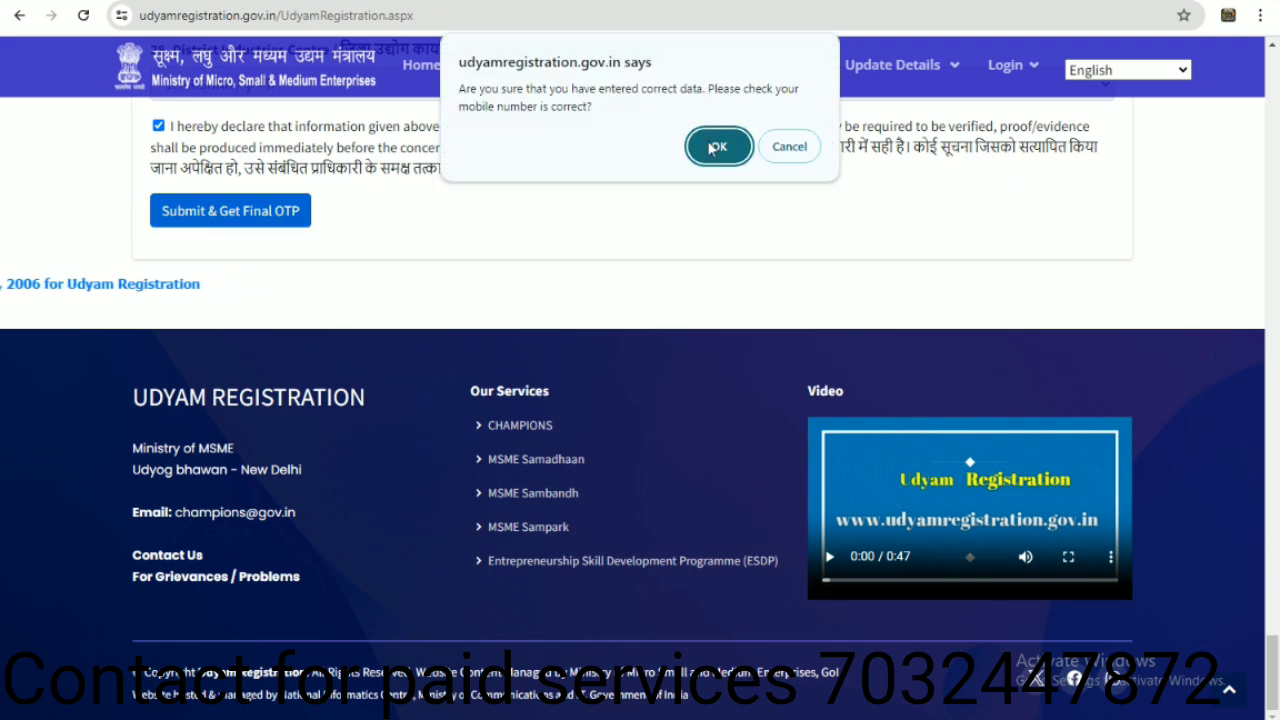
click(715, 148)
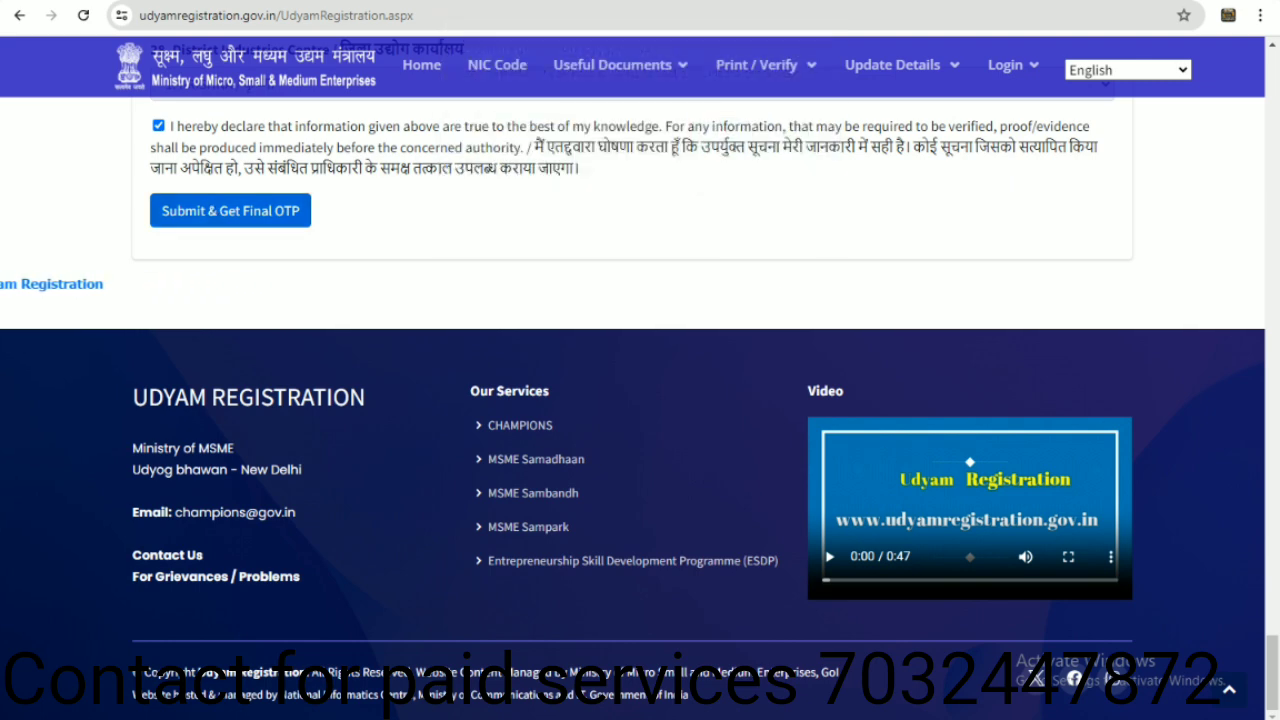